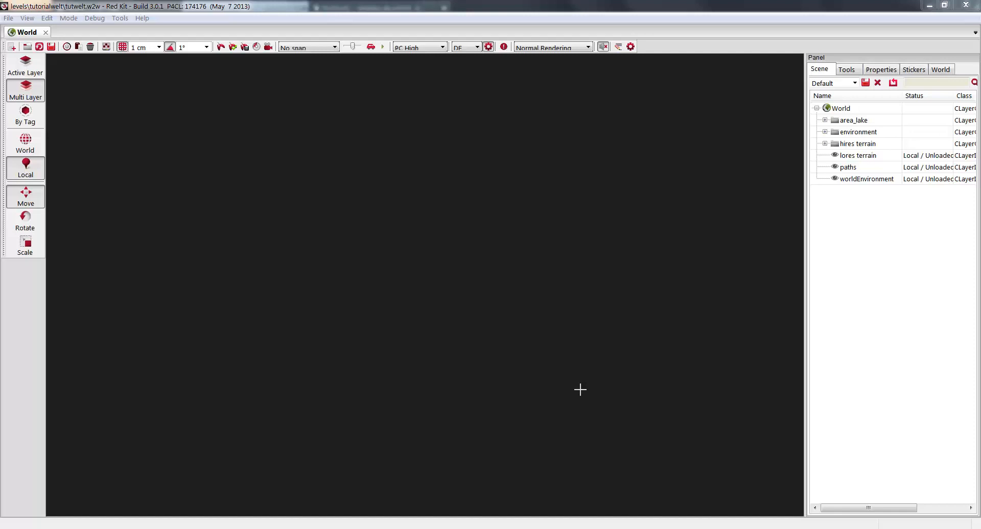
Load all layers of the World and deactivate the World Environment tool
right_click(847, 109)
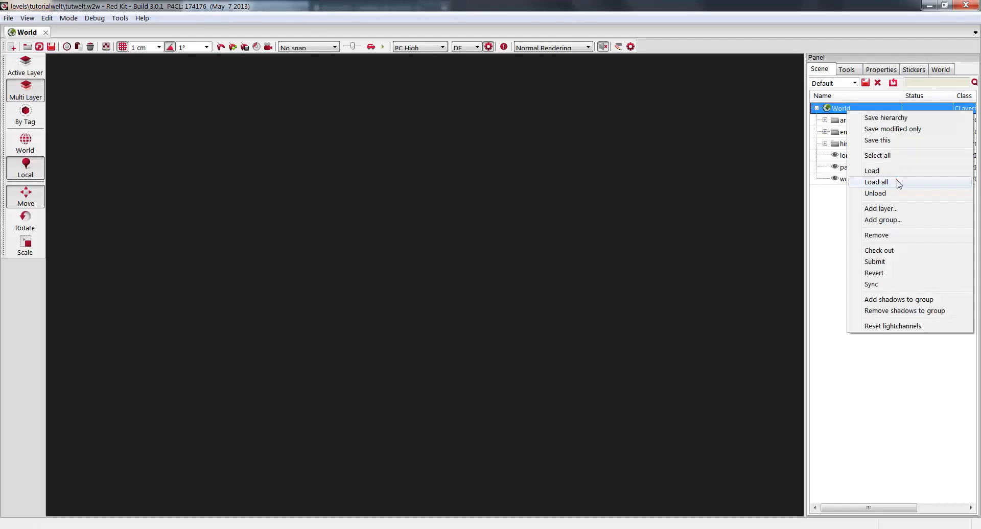
click(876, 182)
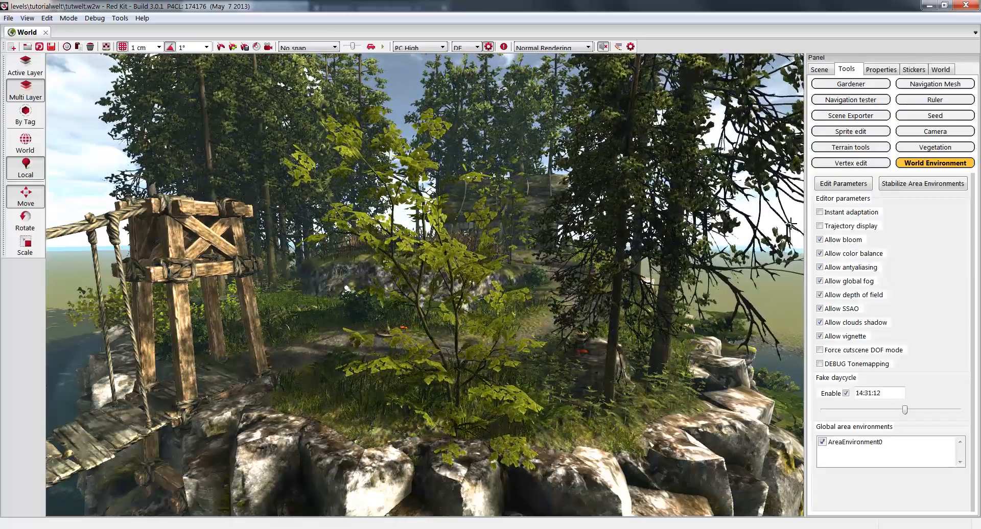
click(920, 163)
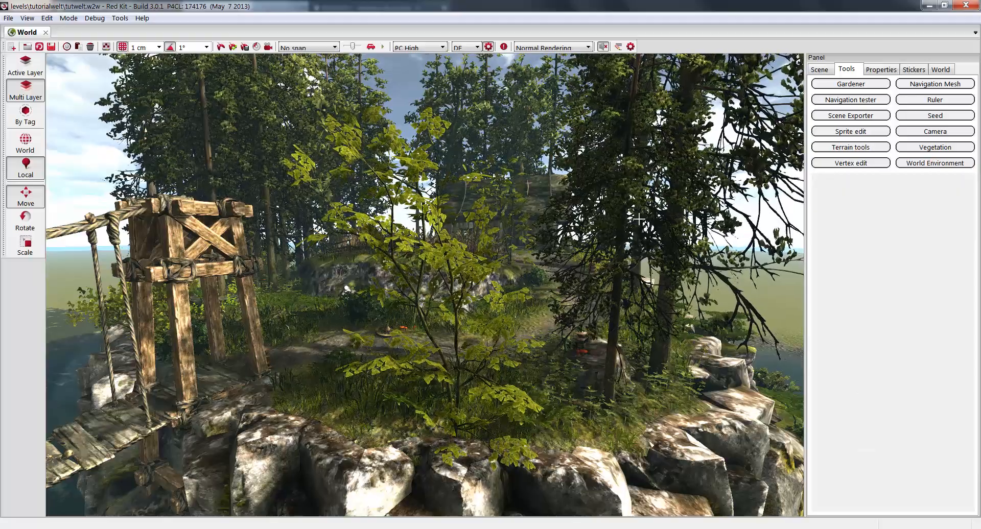
Examine the loaded island from the rope bridge to the rocky, wooded edge beside the garden
right_drag(639, 219, 595, 254)
click(819, 69)
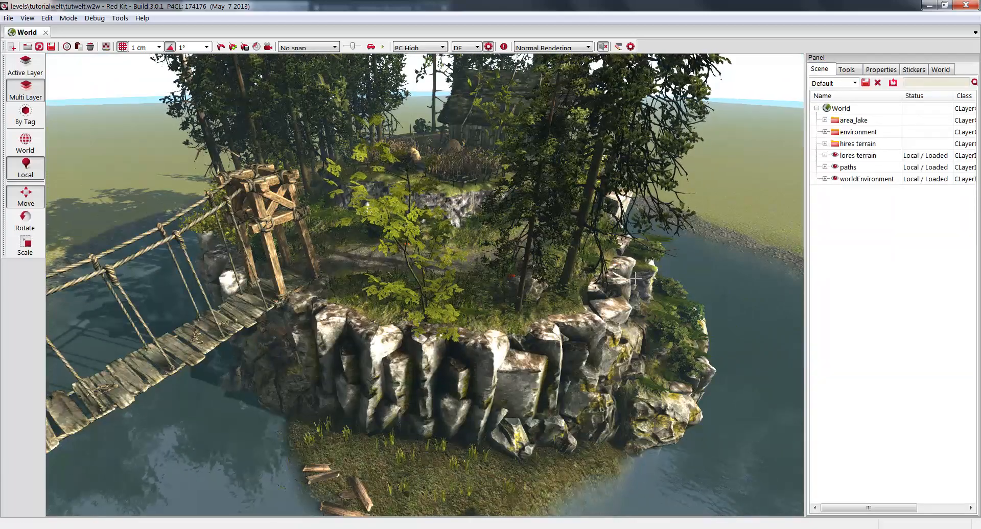
scroll(635, 278, up, 3)
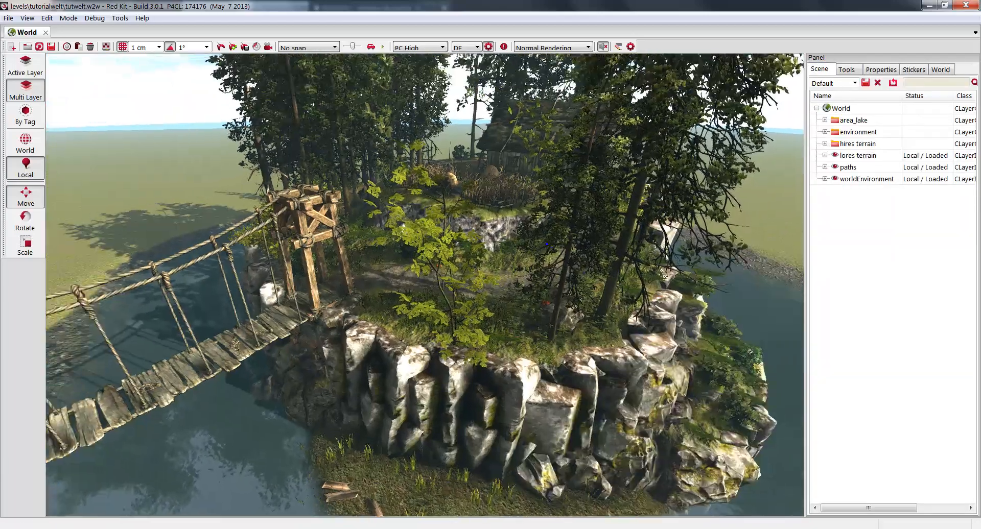
scroll(635, 279, up, 10)
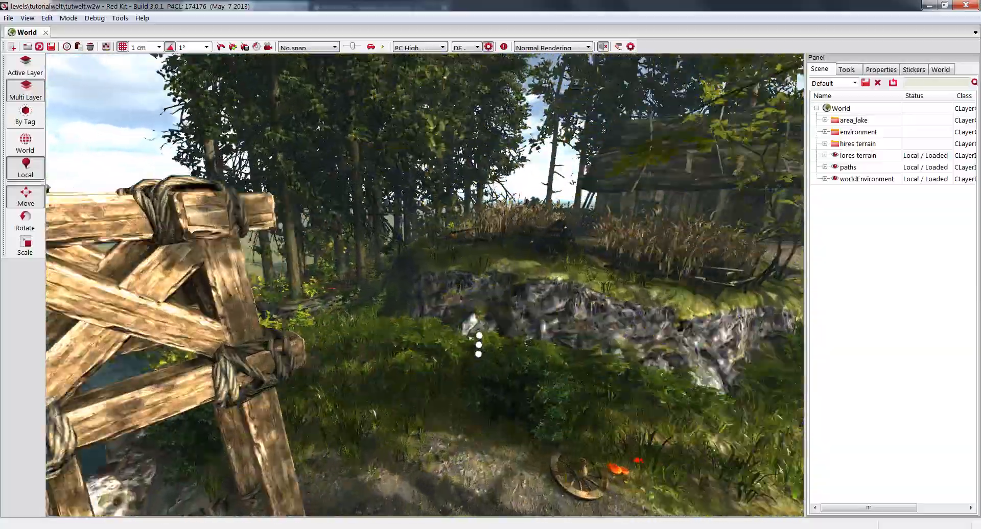
mouse_move(546, 250)
right_down()
mouse_move(541, 278)
mouse_move(546, 249)
right_up()
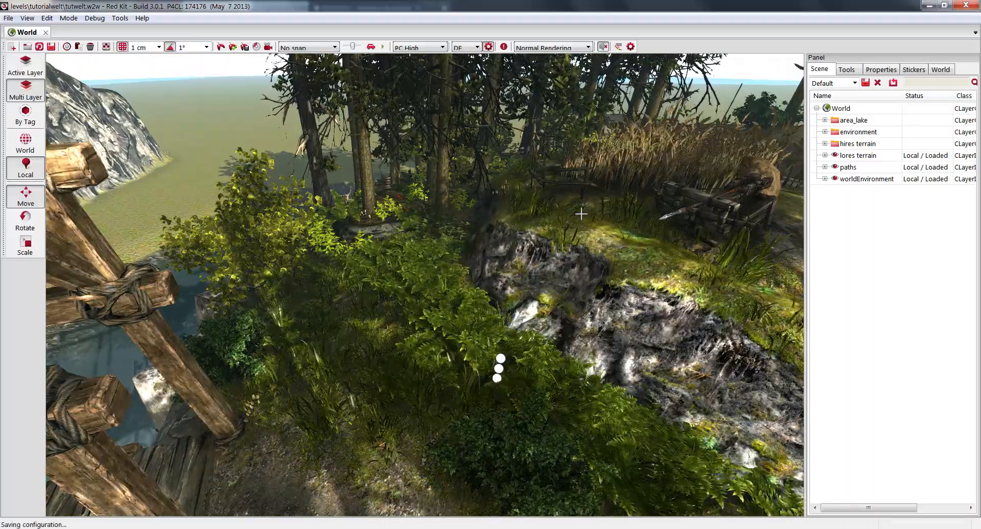
right_drag(581, 217, 565, 163)
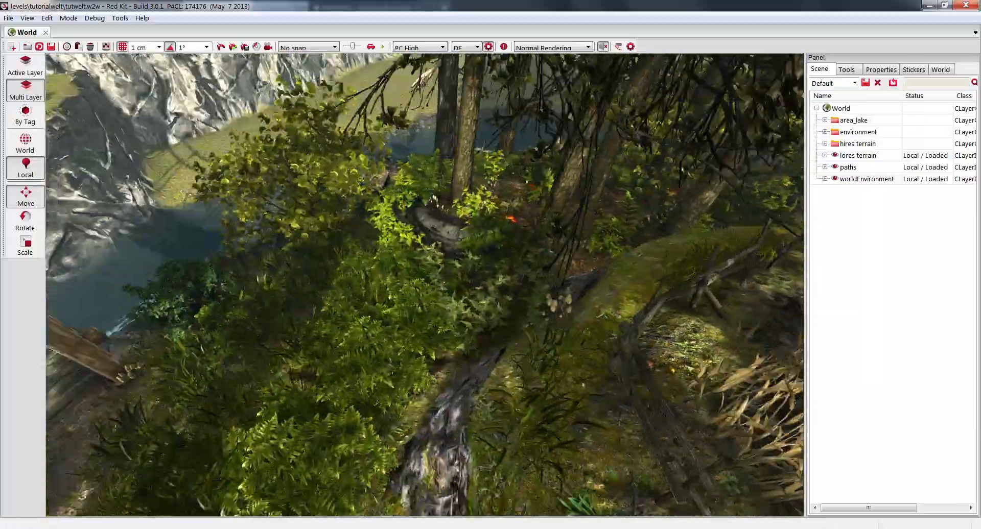
right_drag(509, 241, 523, 226)
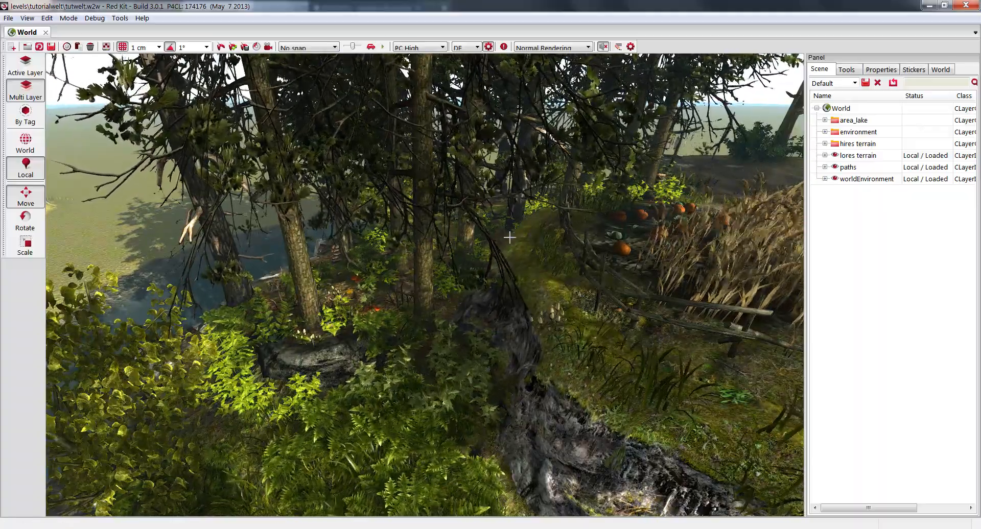
right_drag(509, 236, 493, 239)
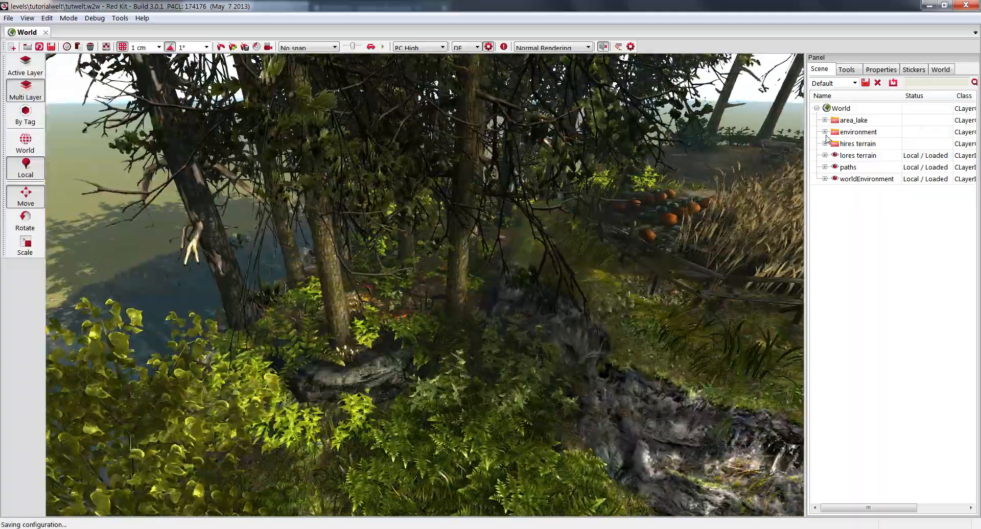
Create a new layer named NoGo in the island group of area_lake
click(824, 132)
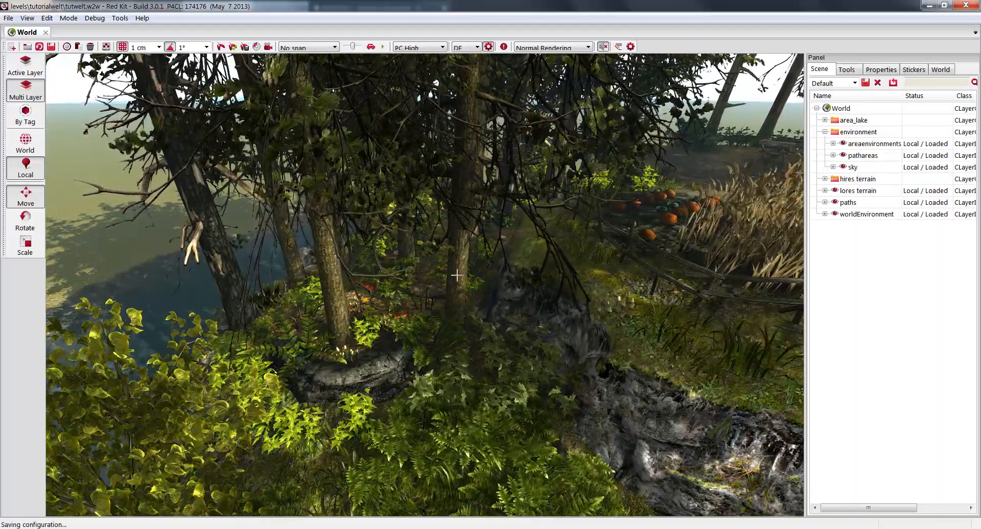
click(413, 289)
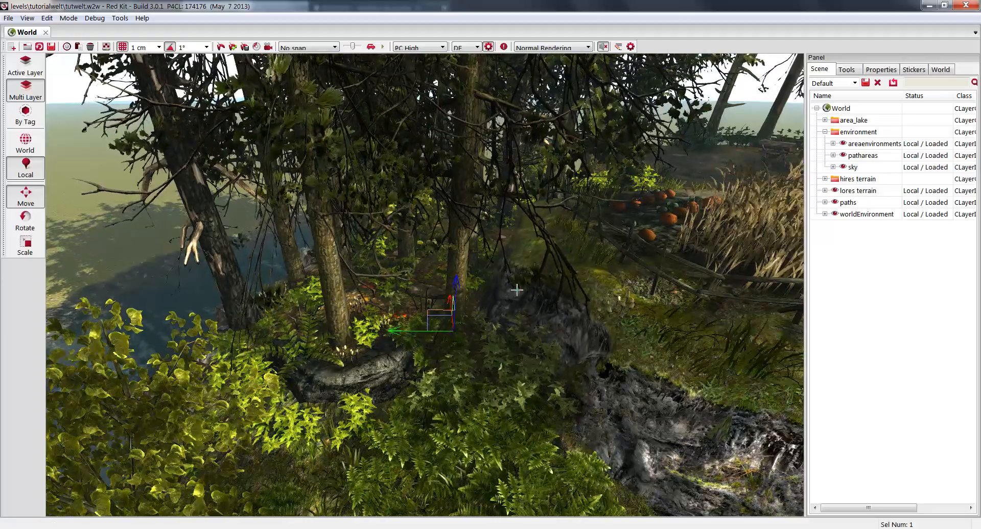
click(516, 290)
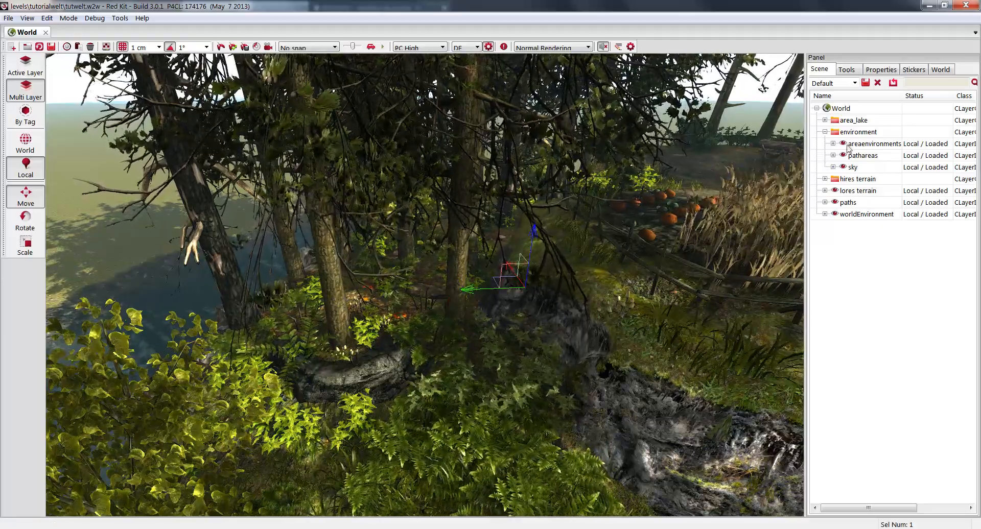
click(824, 120)
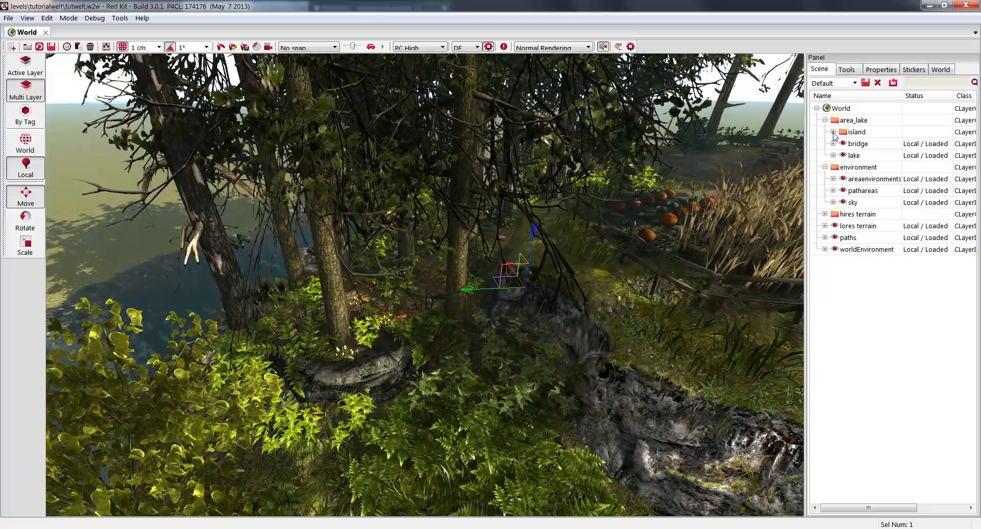
click(832, 132)
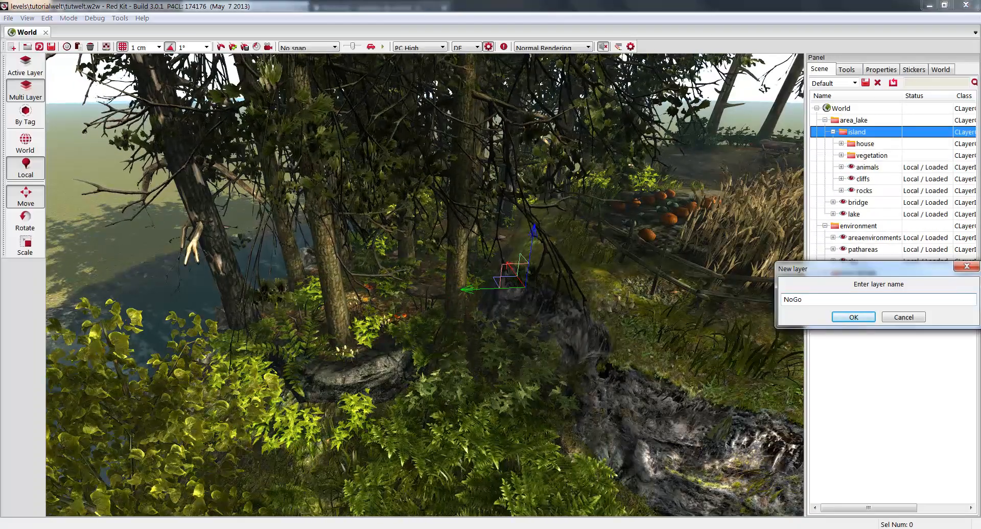
click(854, 317)
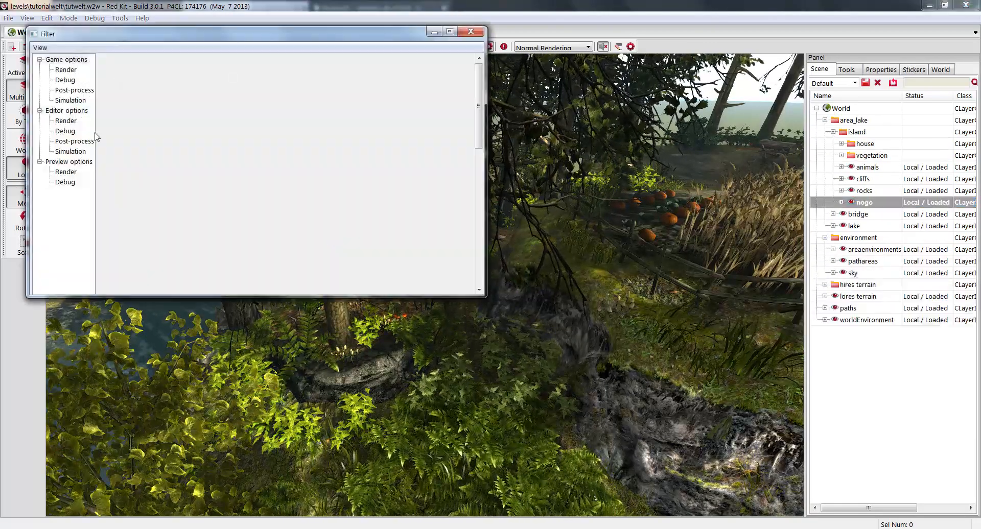
Enable the display of Areas in the editor's debug filters
click(66, 132)
click(104, 80)
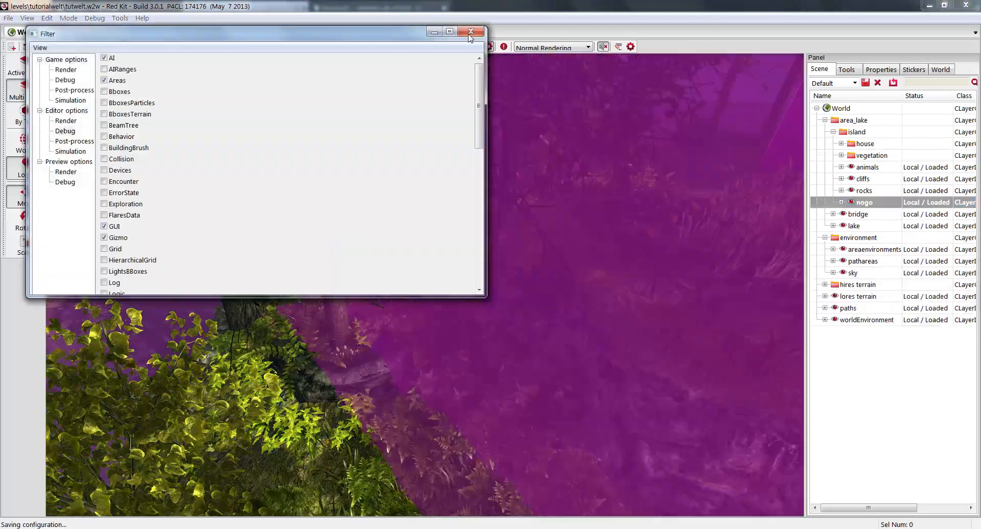
click(471, 32)
Add a navigation Denied Area under the trees at the edge of the pumpkin patch
right_drag(488, 225, 488, 225)
right_drag(415, 273, 416, 273)
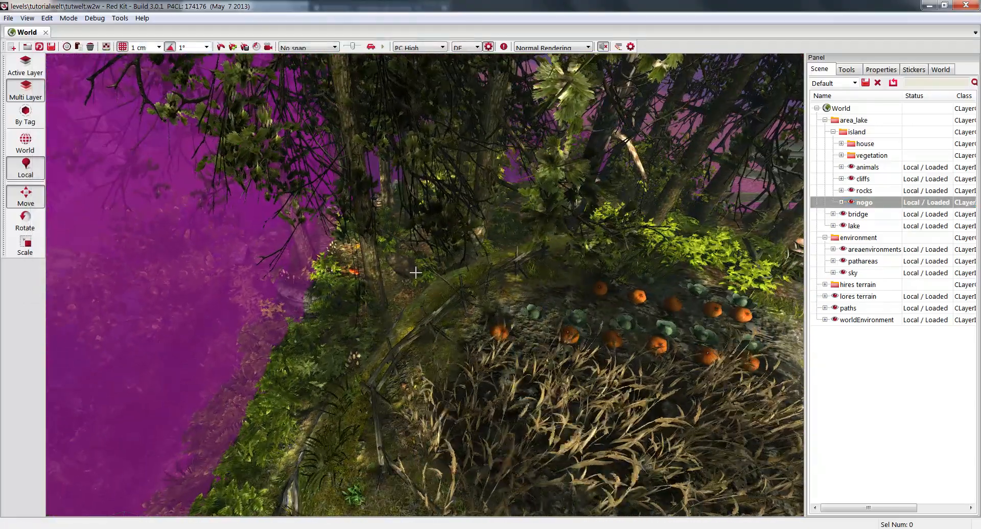
mouse_move(751, 324)
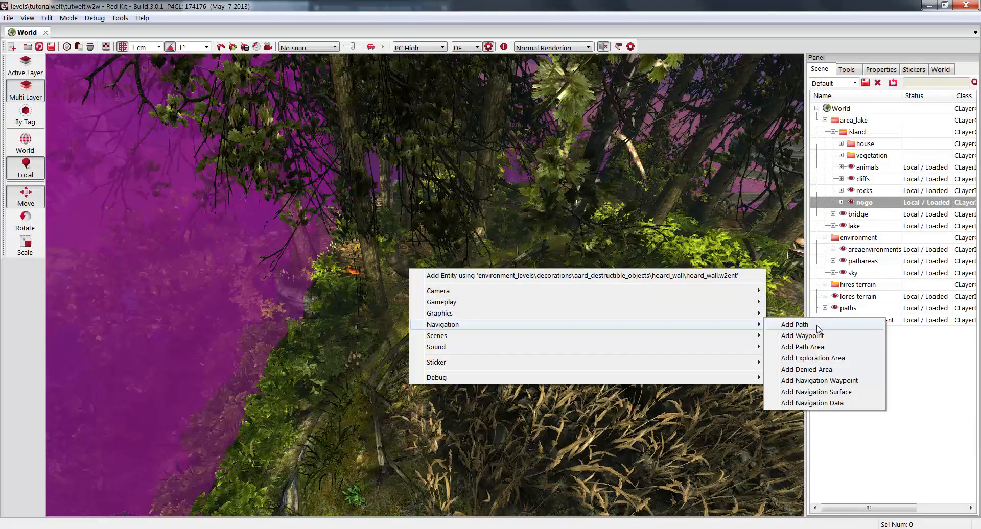
click(838, 370)
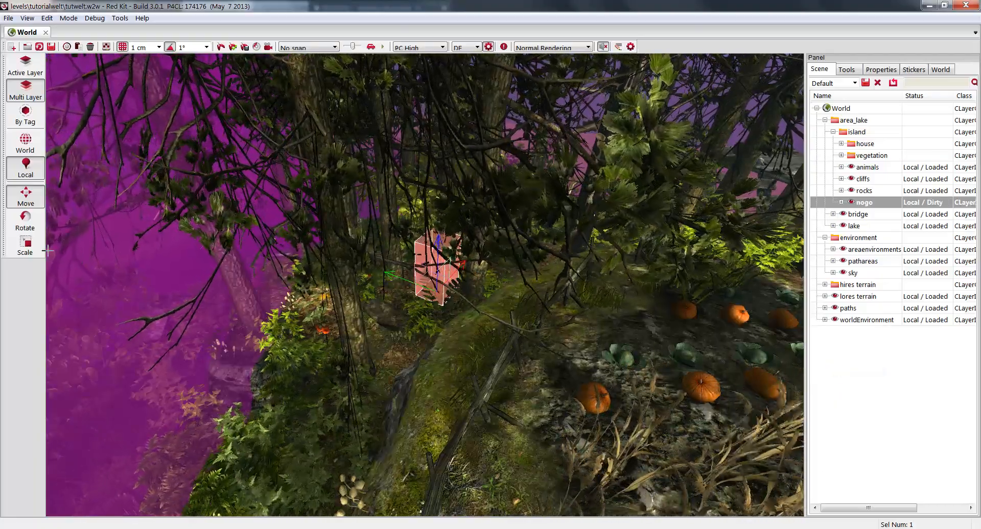
Scale the denied area horizontally into a large box enclosing the trees beside the garden
click(25, 246)
drag(464, 262, 546, 110)
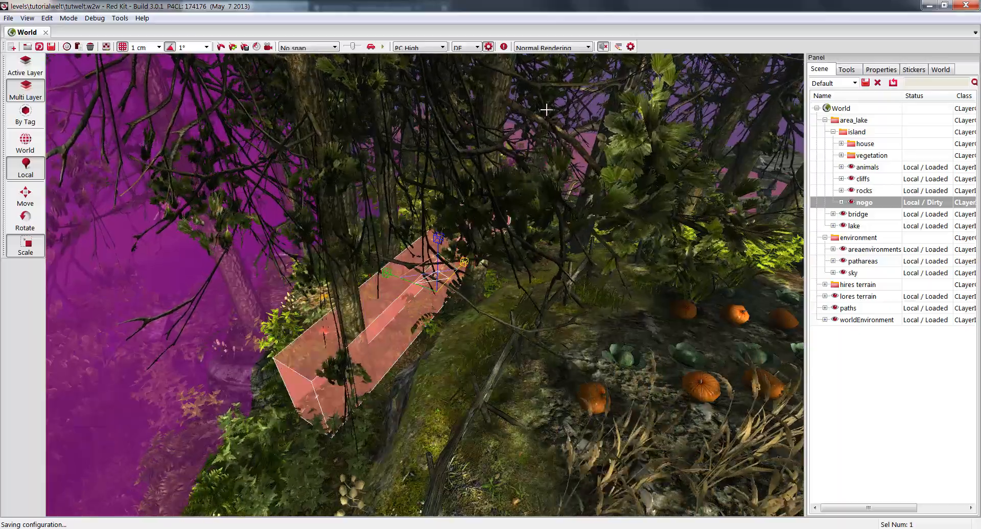
drag(387, 272, 101, 245)
scroll(101, 246, down, 2)
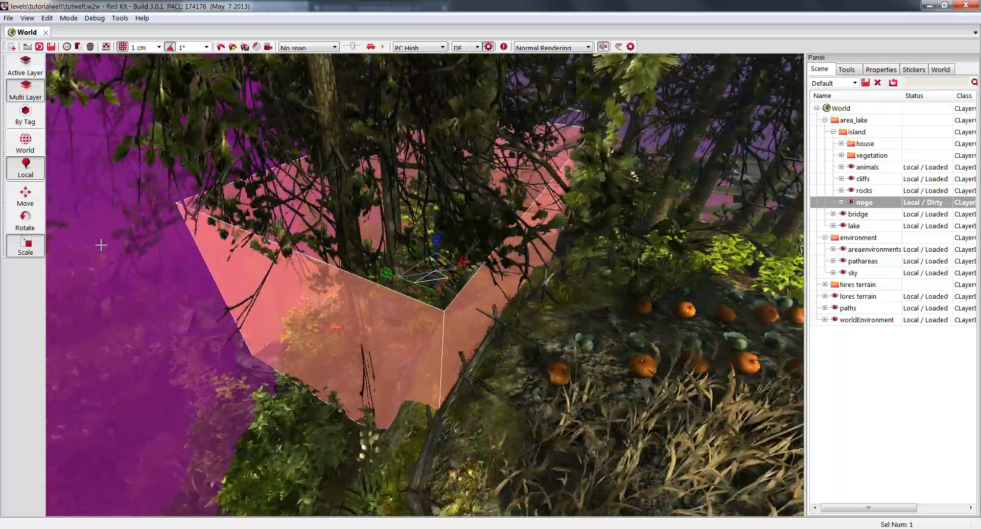
Rotate the denied area so its long side runs along the garden's wooded edge
click(25, 220)
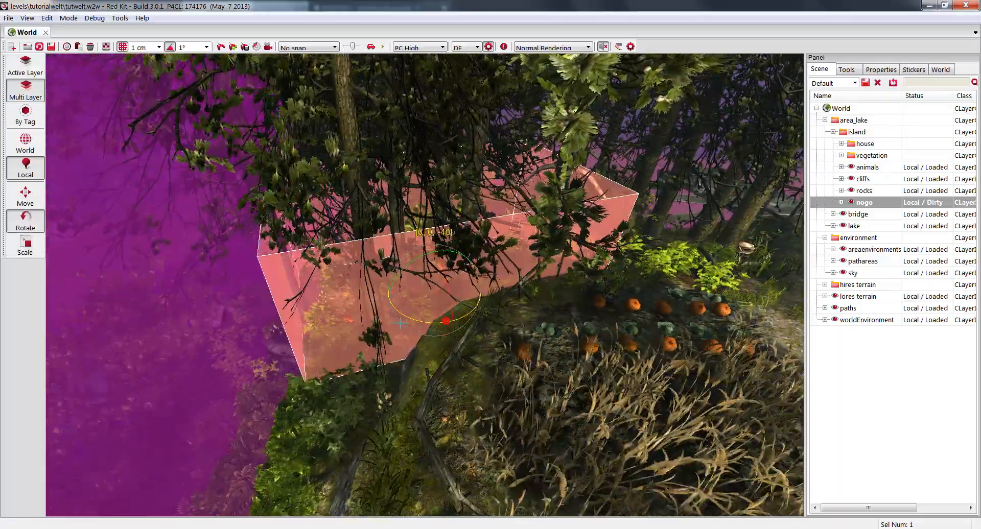
right_drag(400, 323, 452, 301)
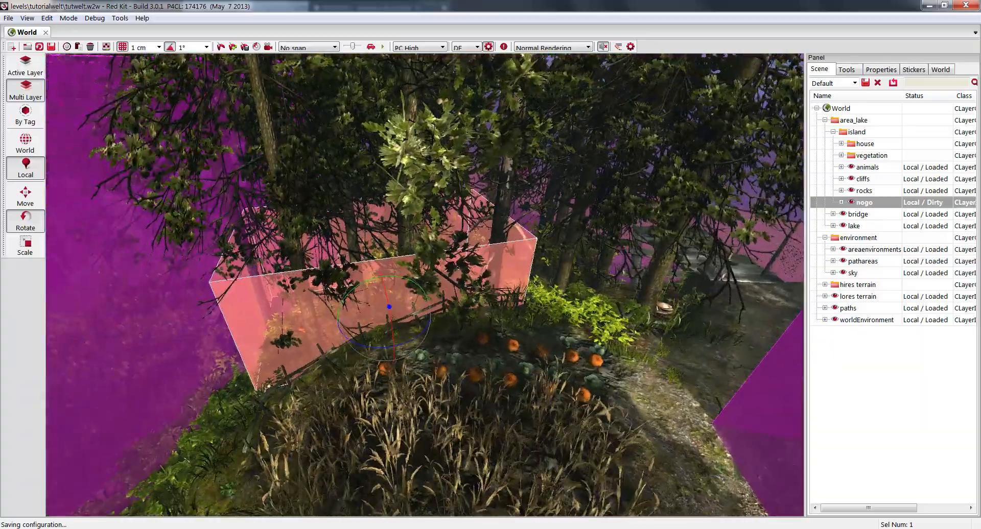
right_drag(503, 321, 456, 326)
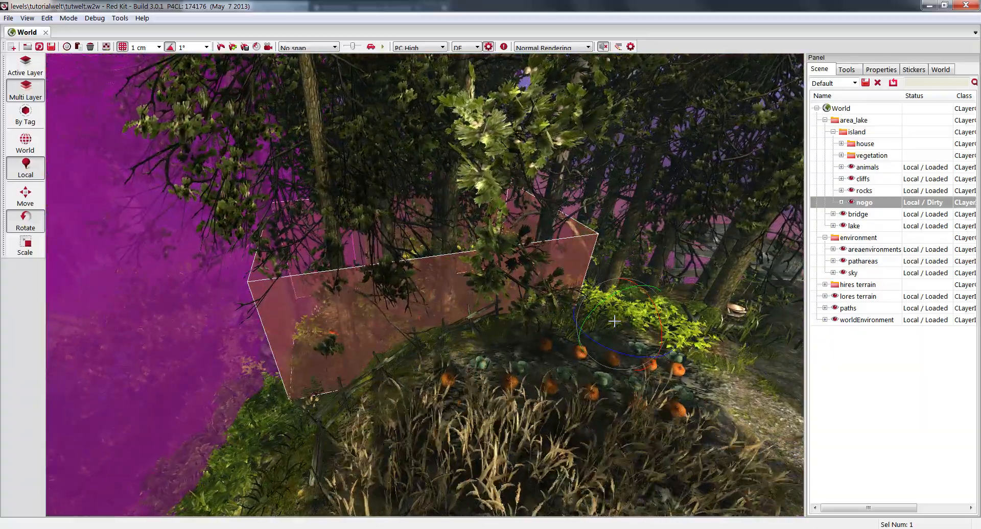
Activate Vertex edit for the denied area and pick its near corner vertex beside the rocks
click(865, 202)
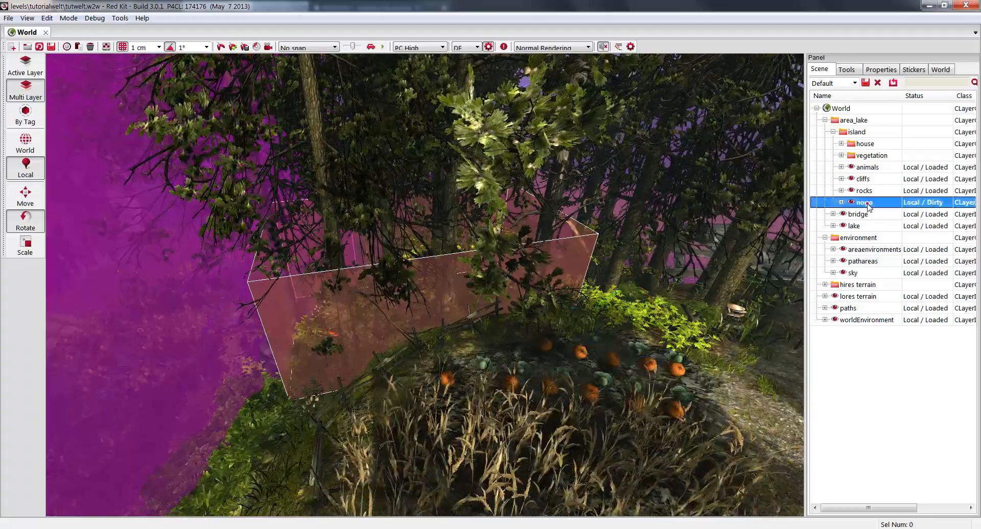
right_drag(471, 327, 450, 329)
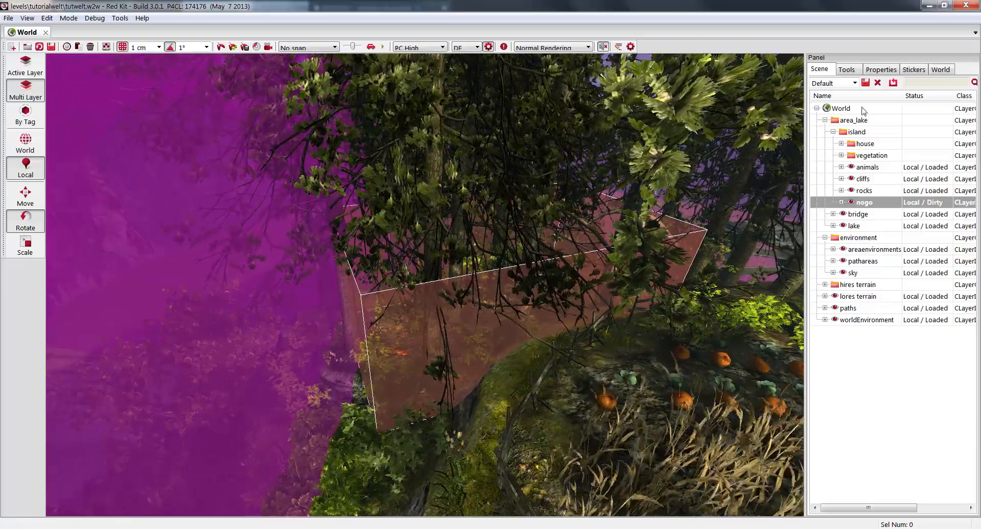
click(846, 69)
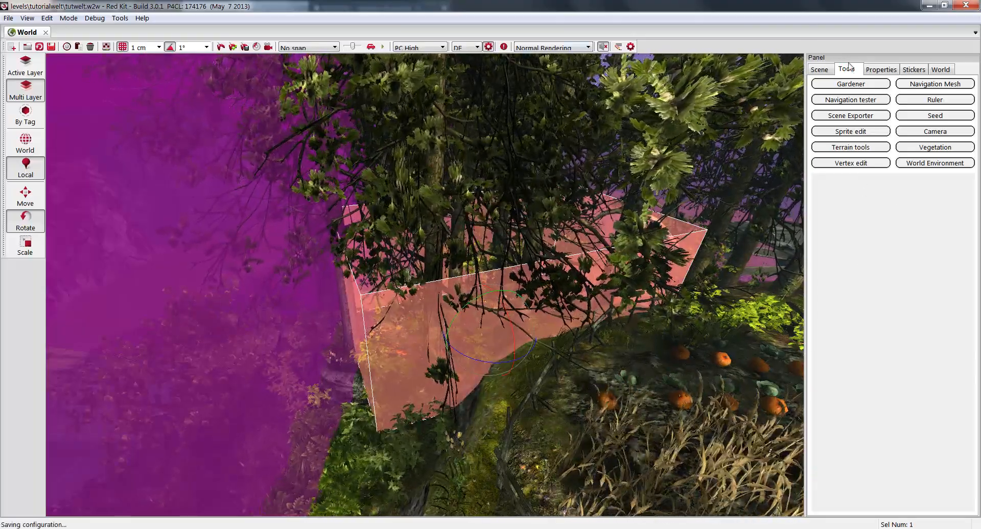
click(847, 163)
click(361, 294)
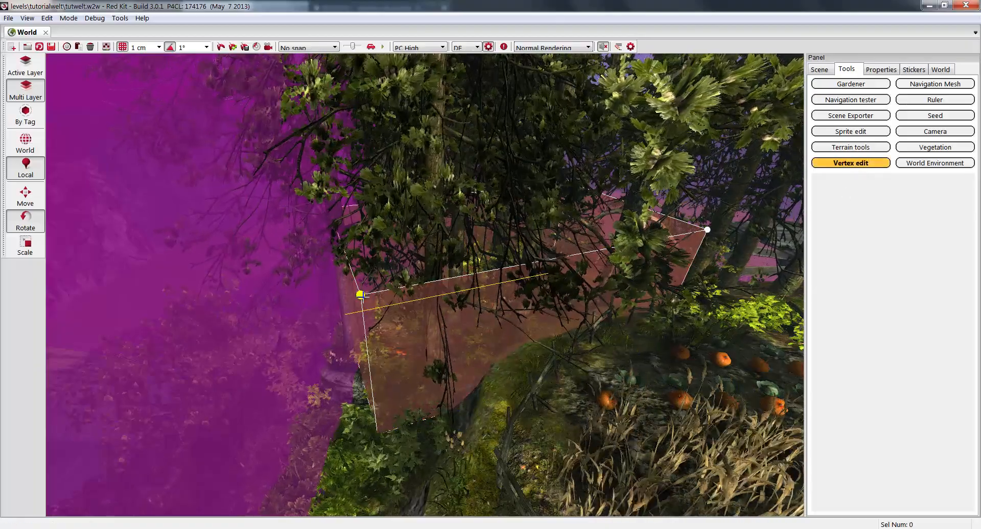
right_drag(420, 341, 396, 326)
Check the Sprites option in the editor's debug filters
key(ctrl+f)
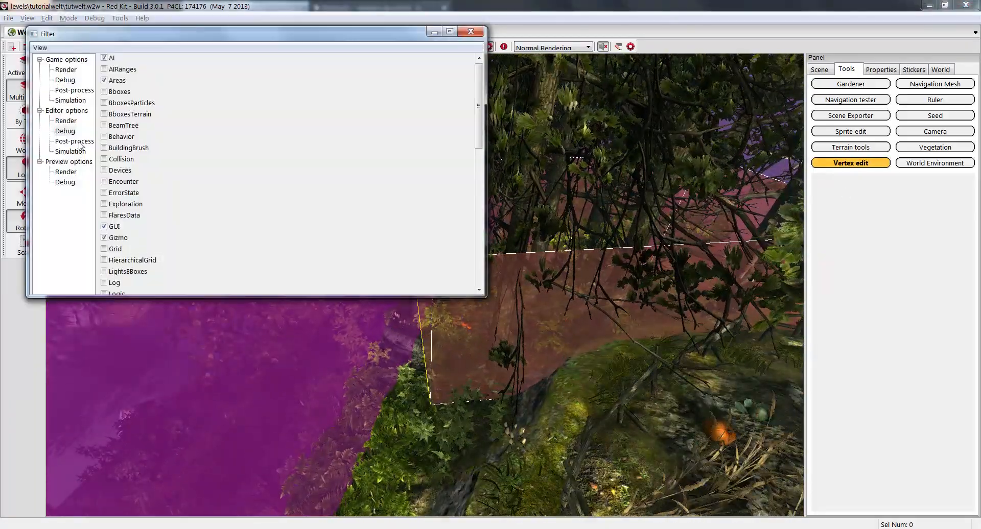
click(65, 132)
drag(477, 137, 481, 217)
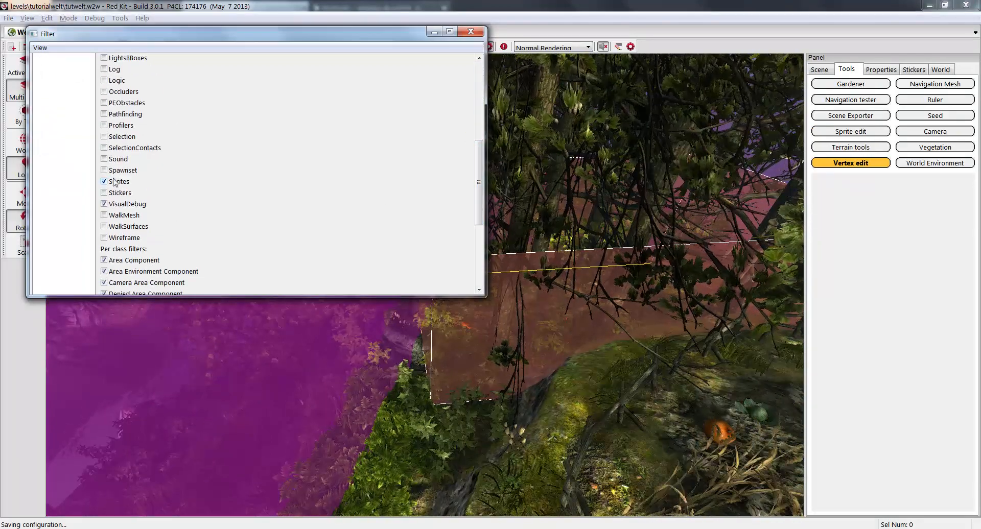
click(471, 33)
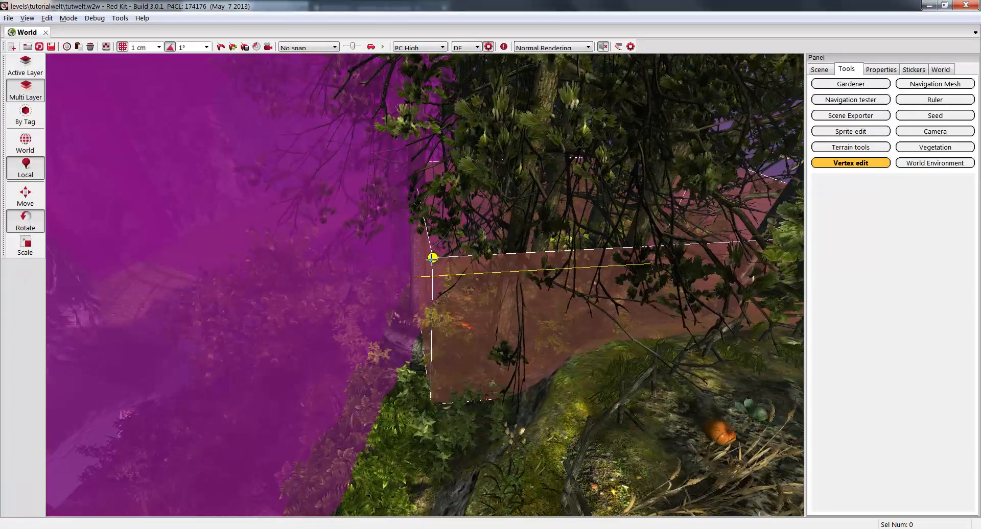
Move the denied area's near corner vertex inward to the rocky ledge beside the garden
click(432, 257)
click(25, 197)
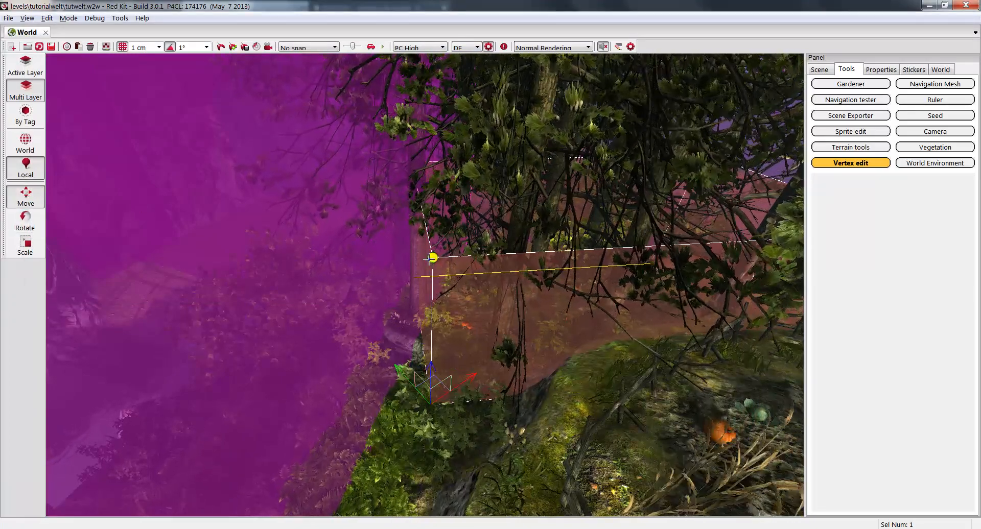
drag(479, 335, 481, 343)
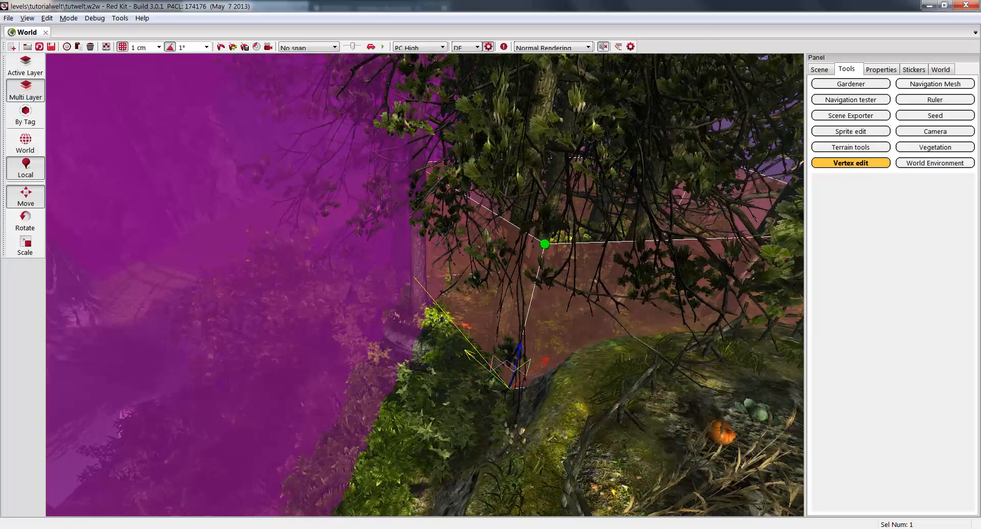
mouse_move(466, 350)
right_down()
mouse_move(481, 351)
mouse_move(462, 358)
mouse_move(466, 350)
right_up()
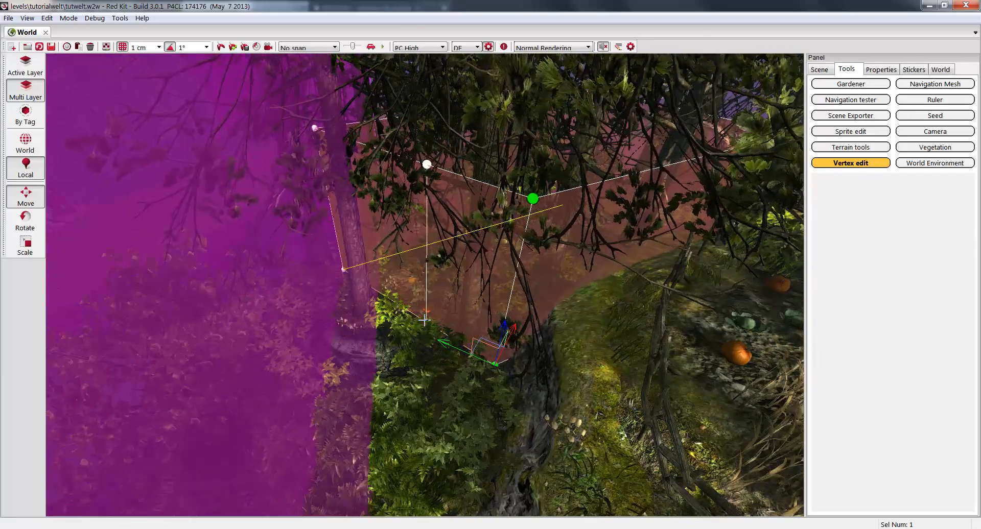
Move the denied area's two near corner vertices down onto the rocky ledge beside the garden, closer to the tree trunk
click(438, 323)
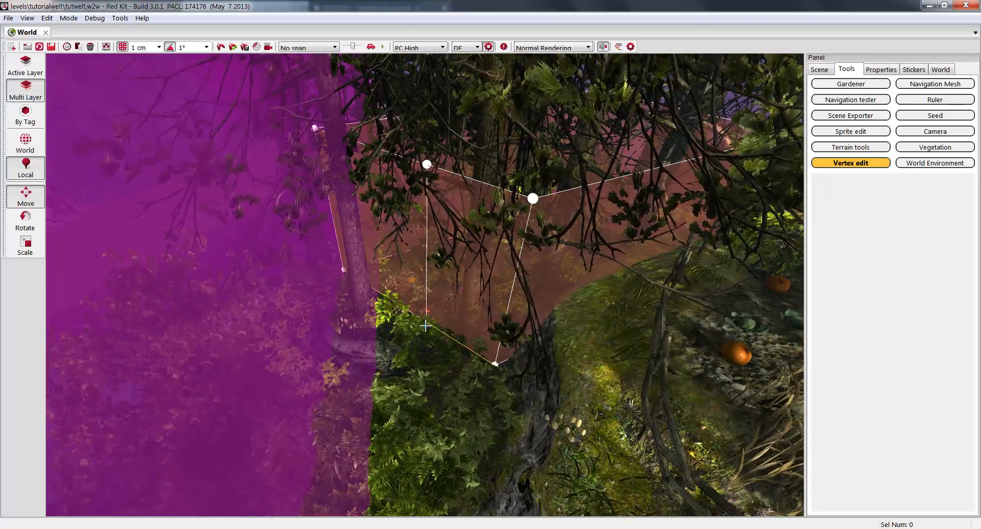
click(426, 164)
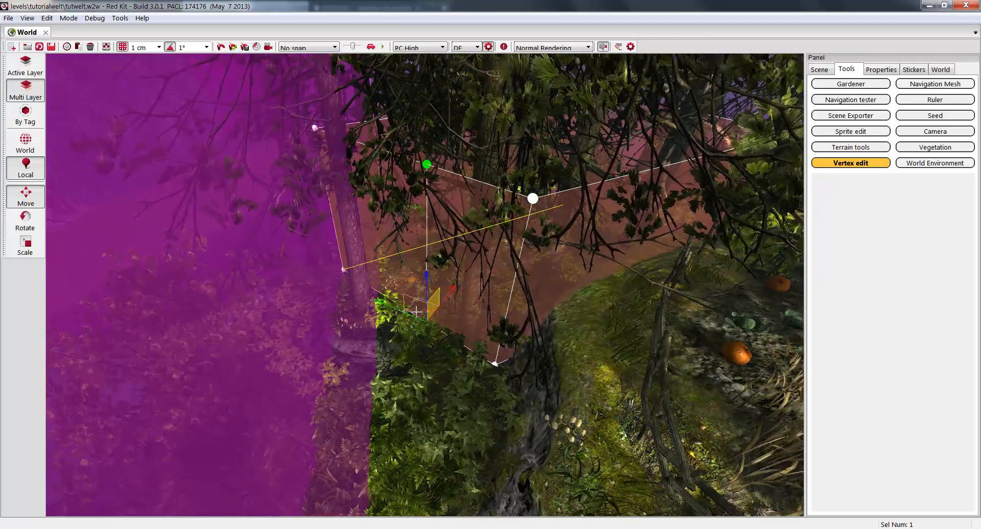
drag(367, 333, 372, 338)
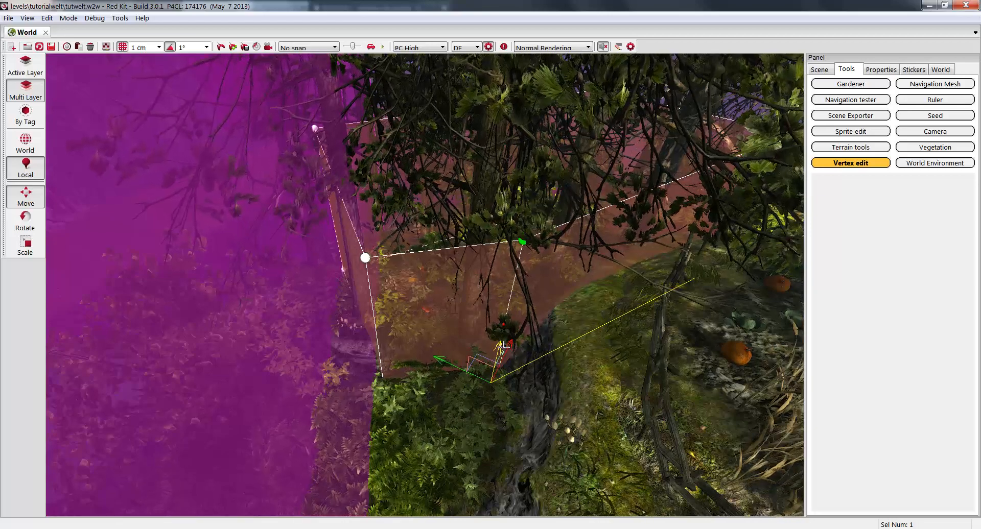
drag(503, 347, 504, 348)
Select the denied area's vertex beside the leaning tree, shift it inward to the bushes and lower it to the ground
right_drag(503, 349, 430, 227)
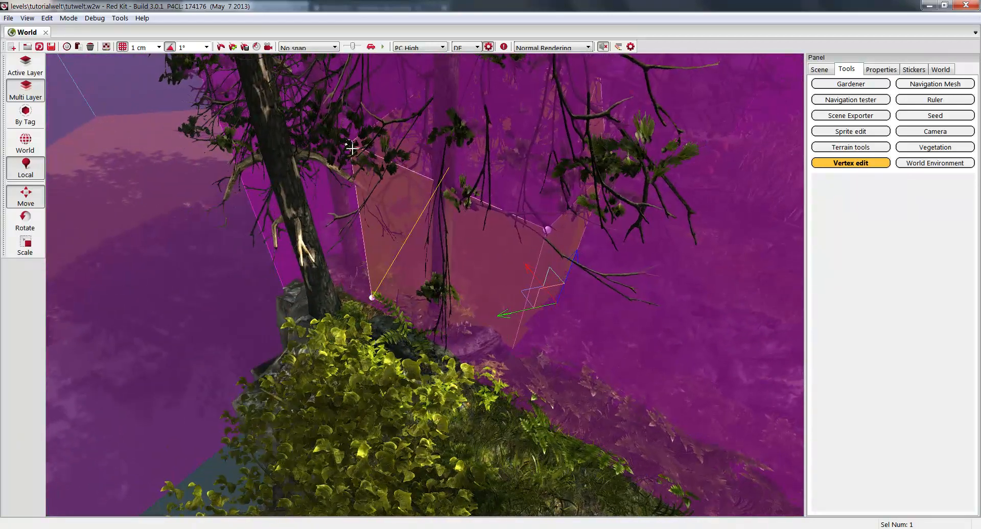
click(349, 146)
click(350, 145)
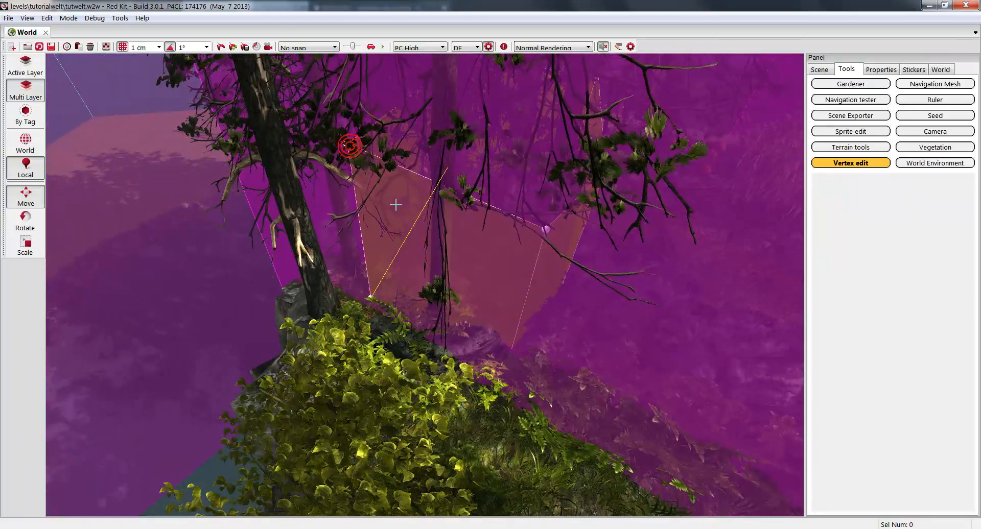
right_drag(396, 204, 395, 204)
right_drag(322, 91, 321, 159)
click(320, 159)
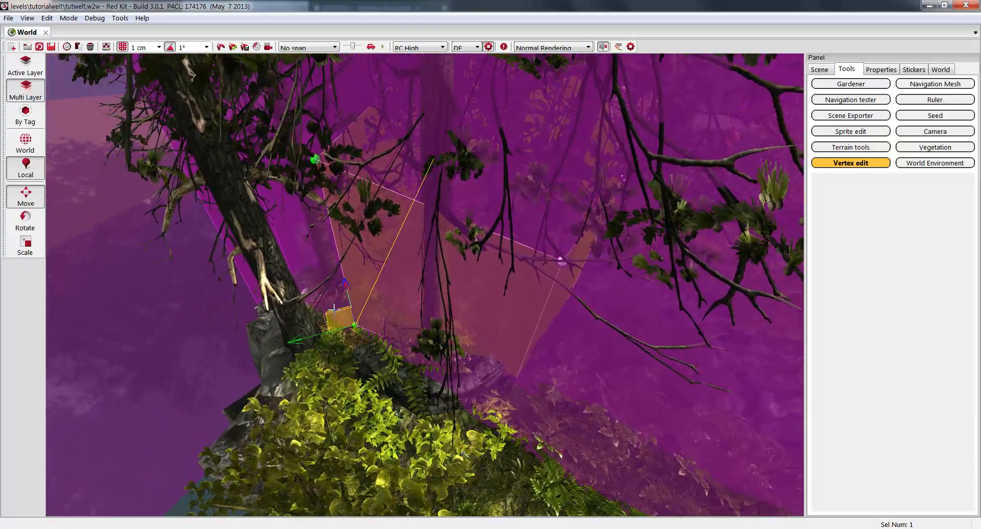
right_drag(336, 322, 350, 351)
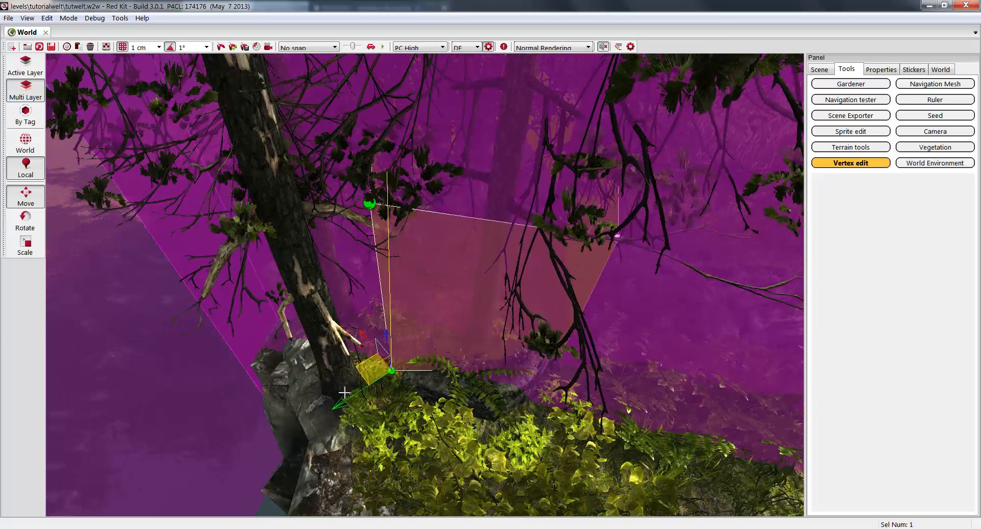
right_drag(442, 402, 445, 409)
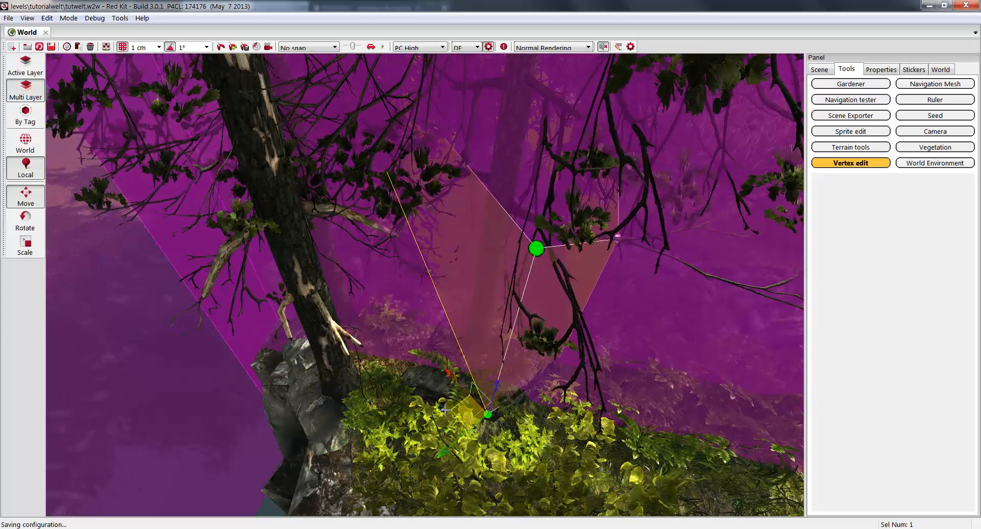
drag(495, 385, 484, 428)
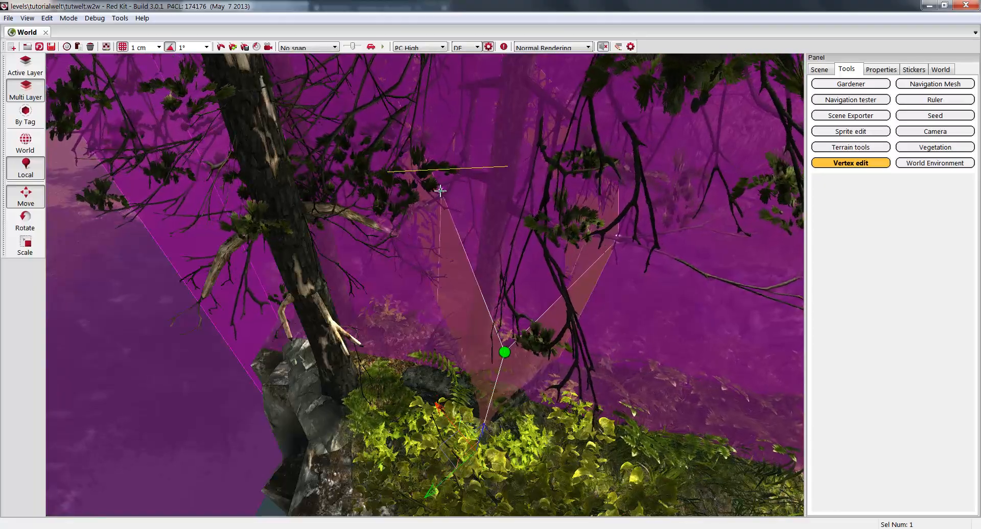
Move the denied area's neighbouring vertex out to the rocks at the foot of the leaning tree
right_drag(455, 193, 449, 225)
click(474, 194)
drag(439, 214, 246, 252)
right_drag(245, 253, 246, 255)
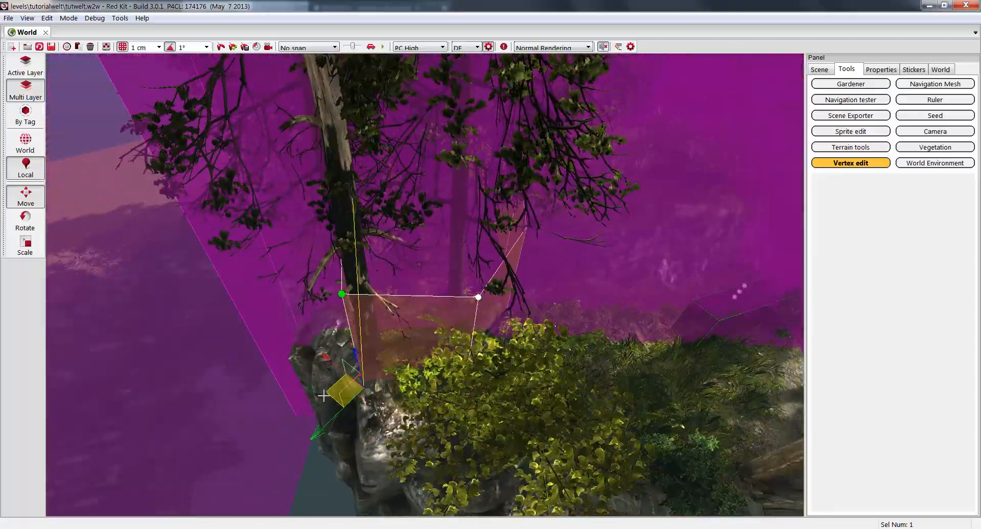
drag(323, 395, 313, 394)
Move the denied area's middle vertex behind the pumpkin patch back toward the garden's rear fence
right_drag(351, 379, 394, 392)
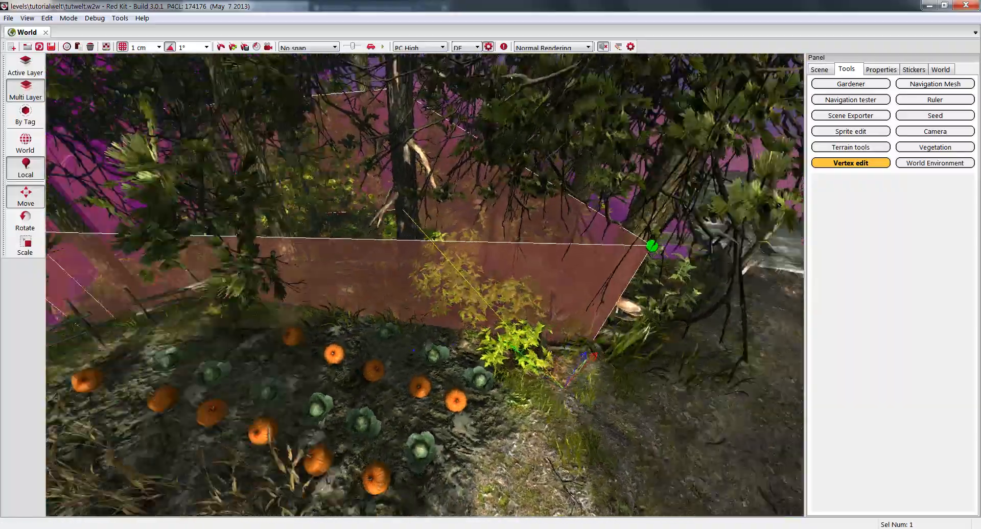
right_drag(441, 238, 432, 238)
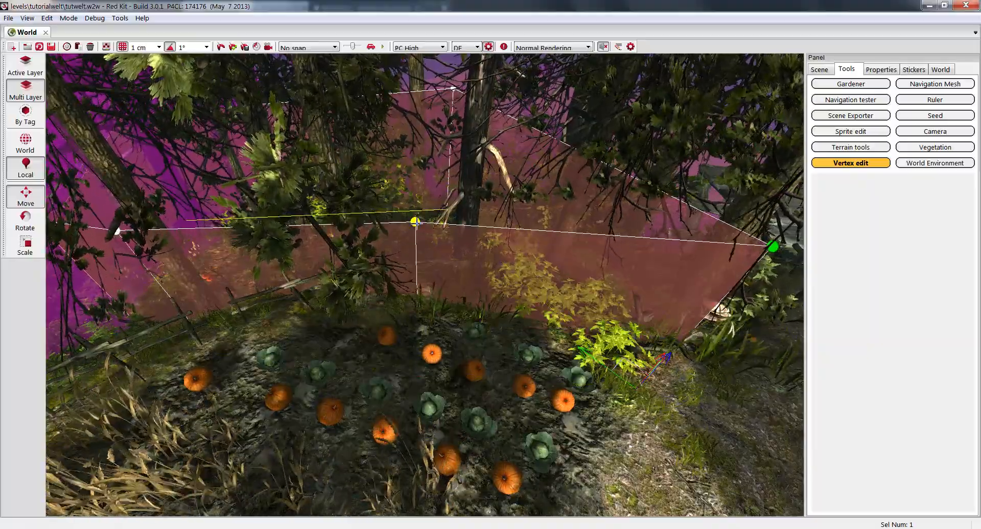
click(415, 221)
drag(417, 350, 441, 302)
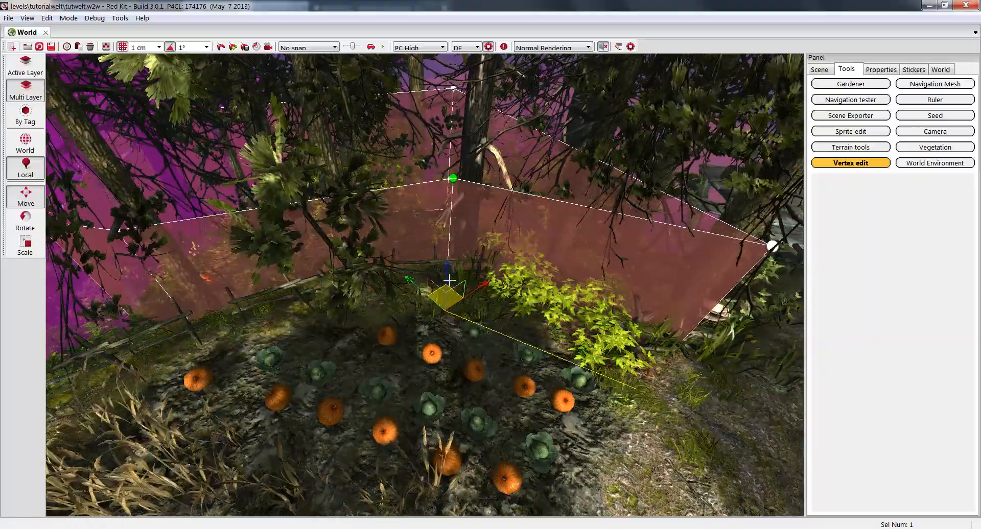
Move the denied area's corner vertex beyond the garden to the edge of the wooden jetty
right_drag(441, 302, 567, 281)
double_click(558, 355)
click(569, 228)
right_drag(585, 335, 582, 301)
drag(395, 419, 409, 436)
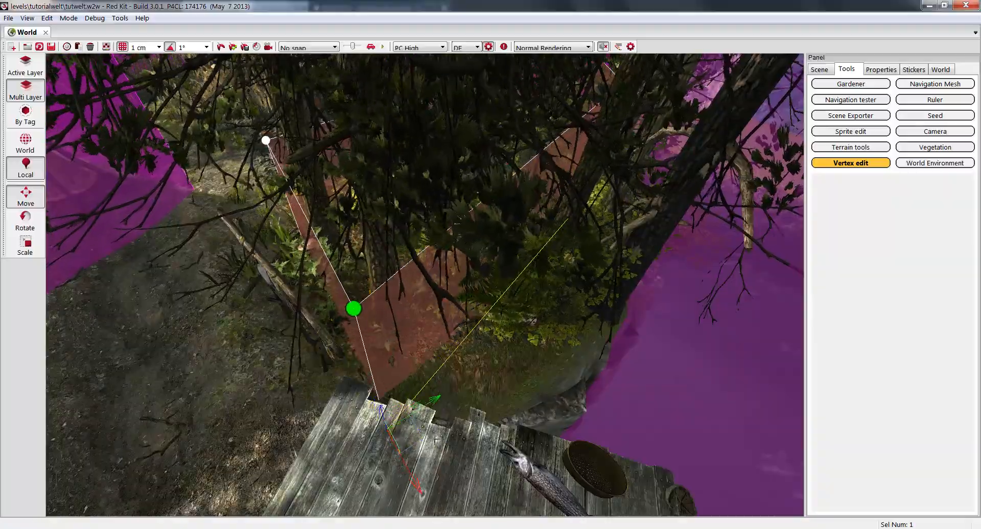
Open the Navigation Mesh tool for the island
right_drag(409, 437, 279, 401)
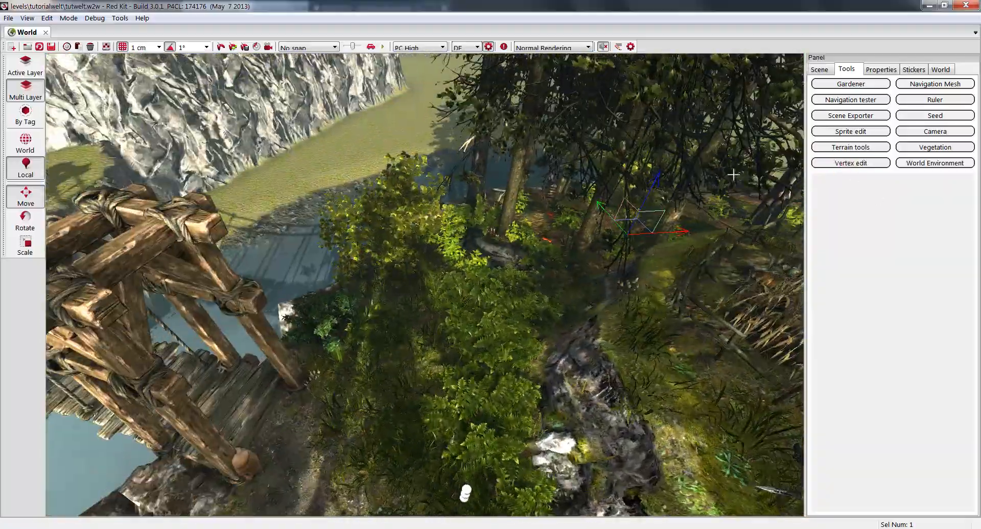
click(935, 84)
click(863, 301)
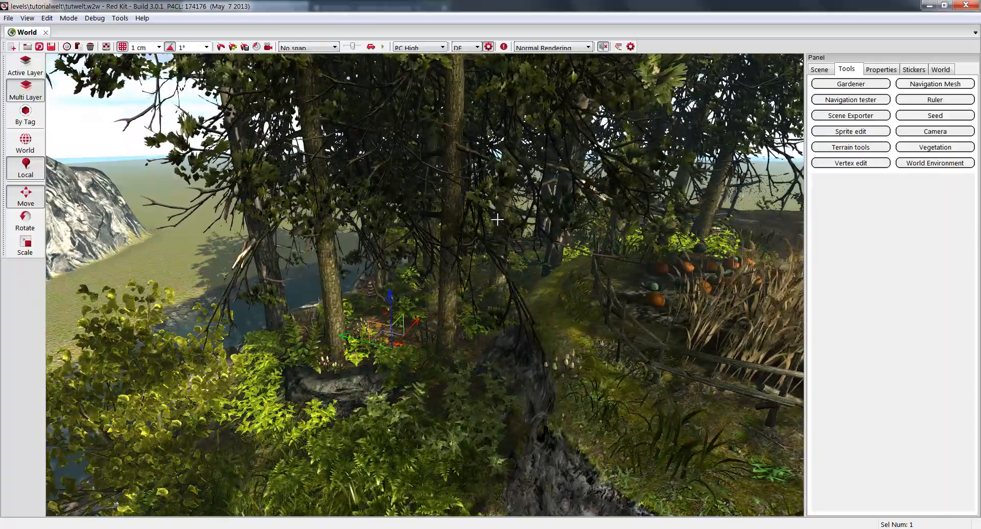
Select the flat rock beneath the mushrooms and convert it from a static mesh to a mesh
right_drag(472, 308, 510, 324)
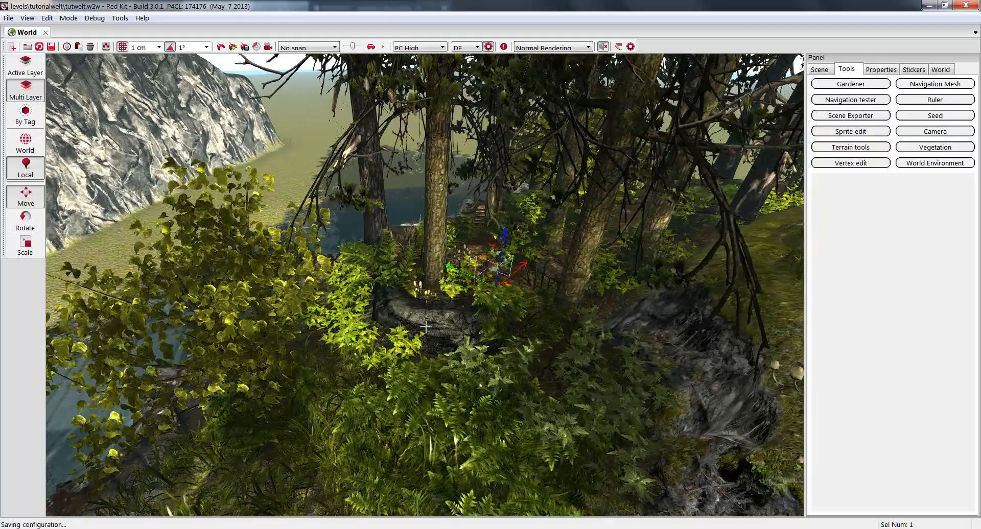
click(426, 326)
scroll(426, 326, up, 3)
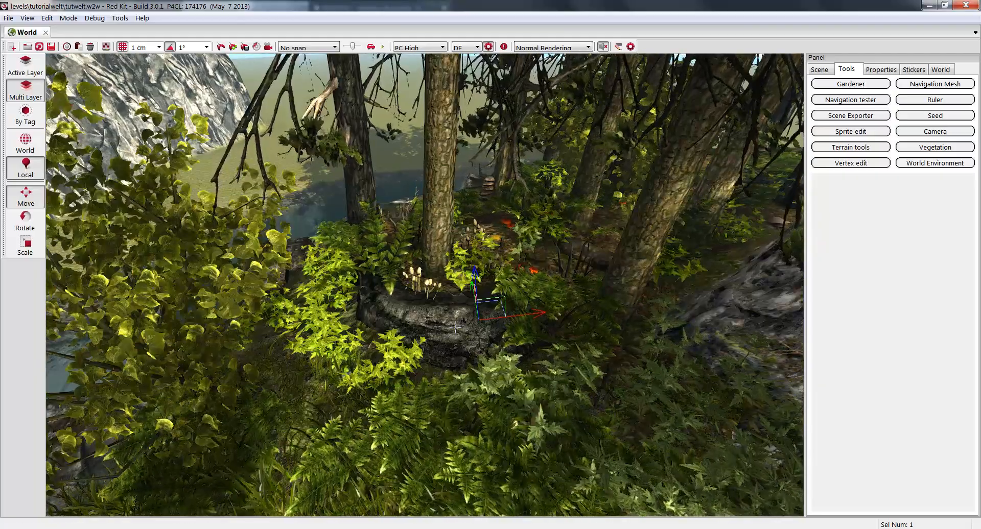
right_click(456, 327)
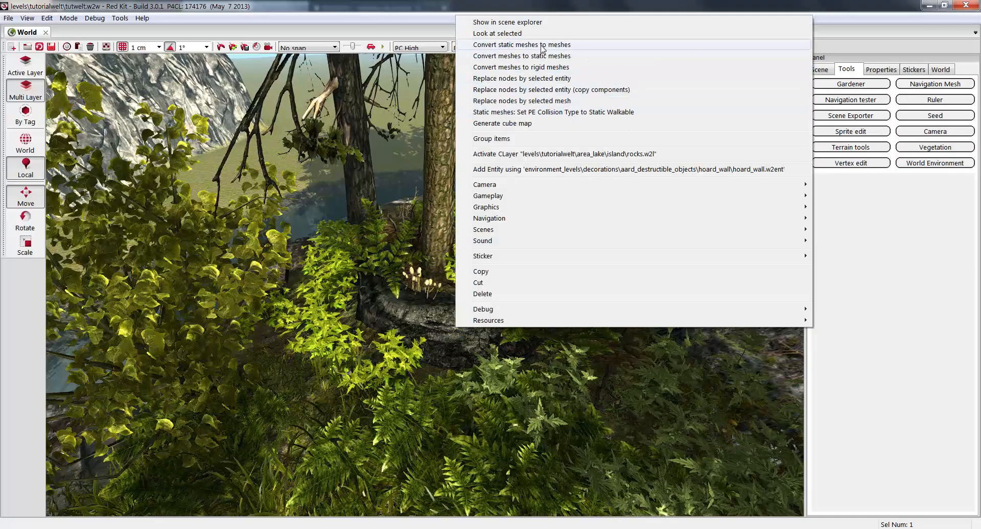
click(541, 46)
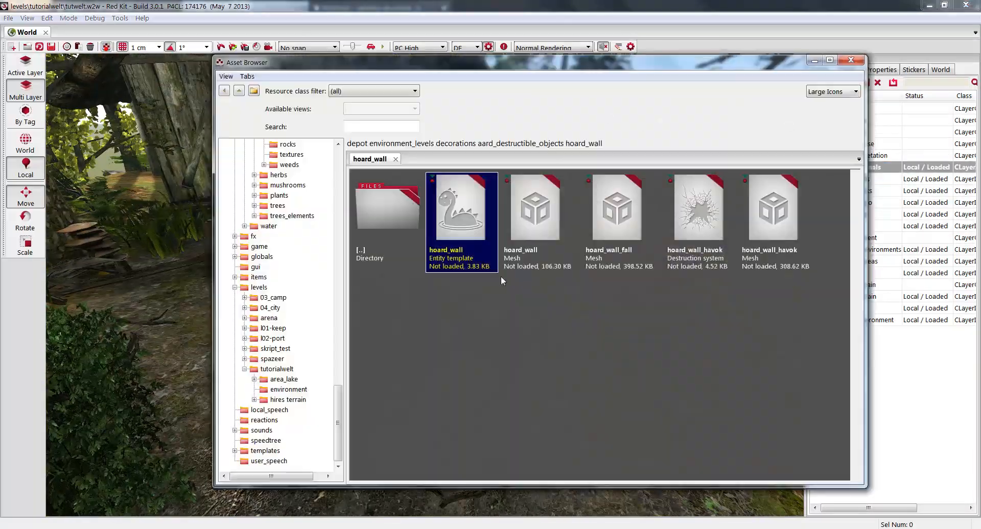
Open the depot's engine/templates/editor folder and look at the animal_area, animal_manager and animal_spawnpoint templates
drag(338, 430, 338, 196)
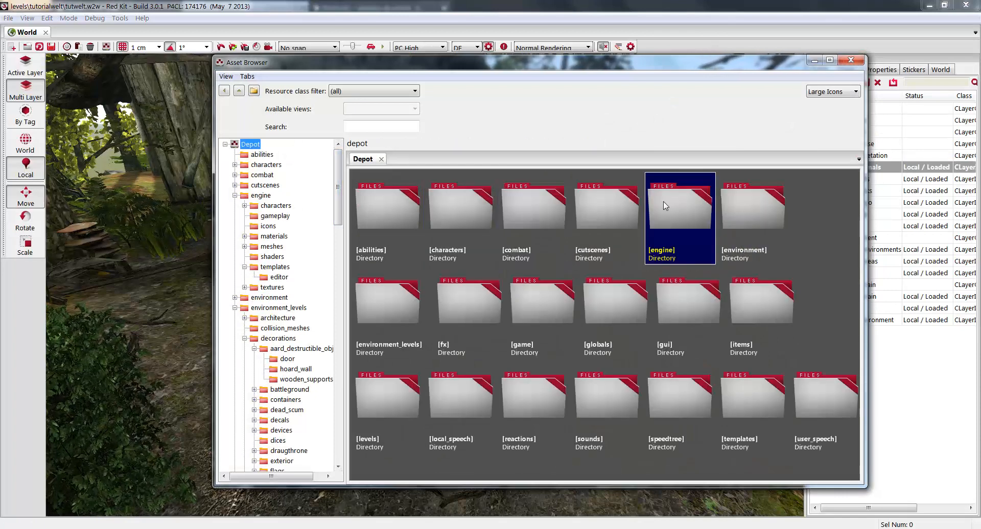
double_click(662, 199)
double_click(407, 312)
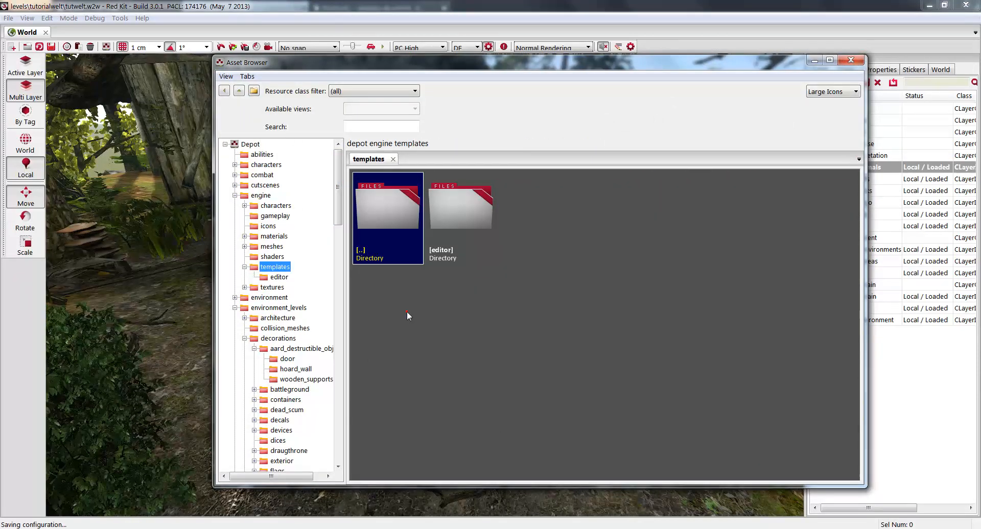
double_click(460, 210)
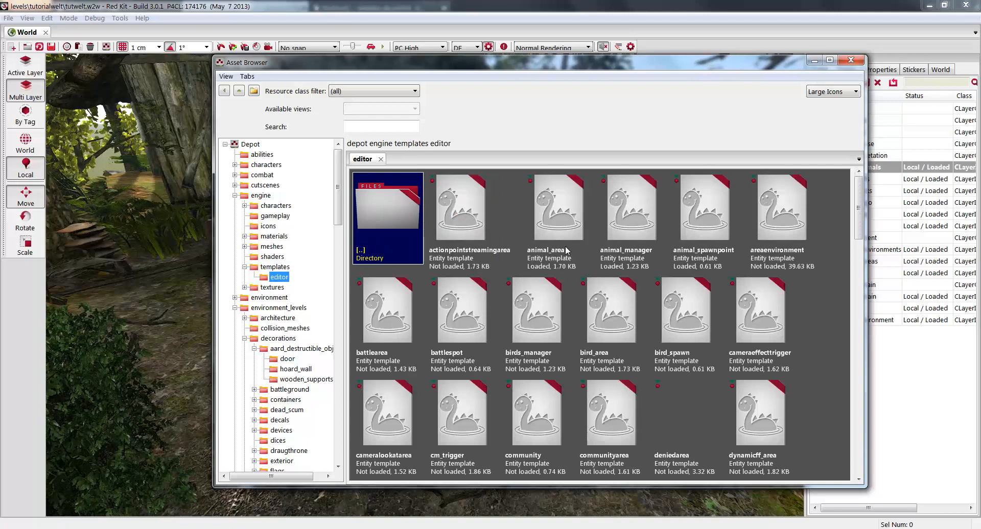
click(557, 217)
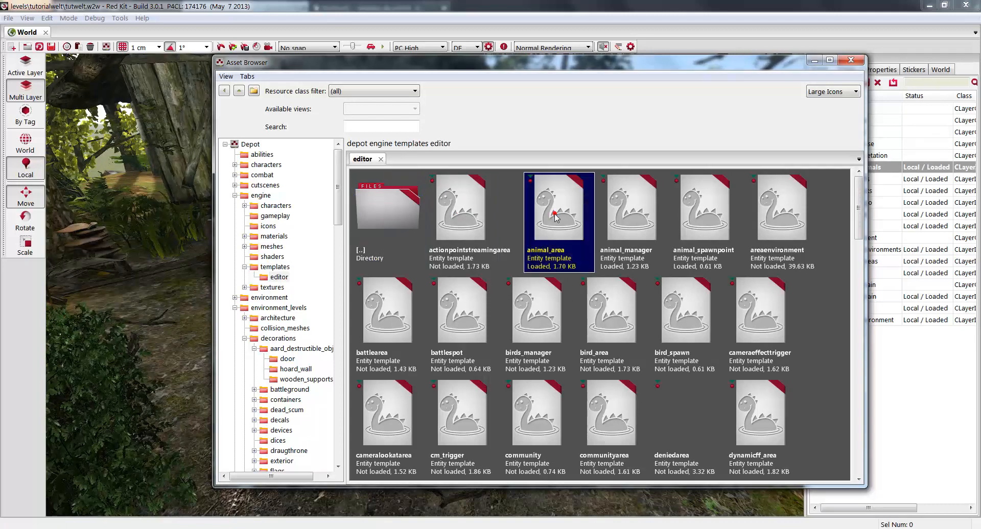
click(626, 217)
click(689, 218)
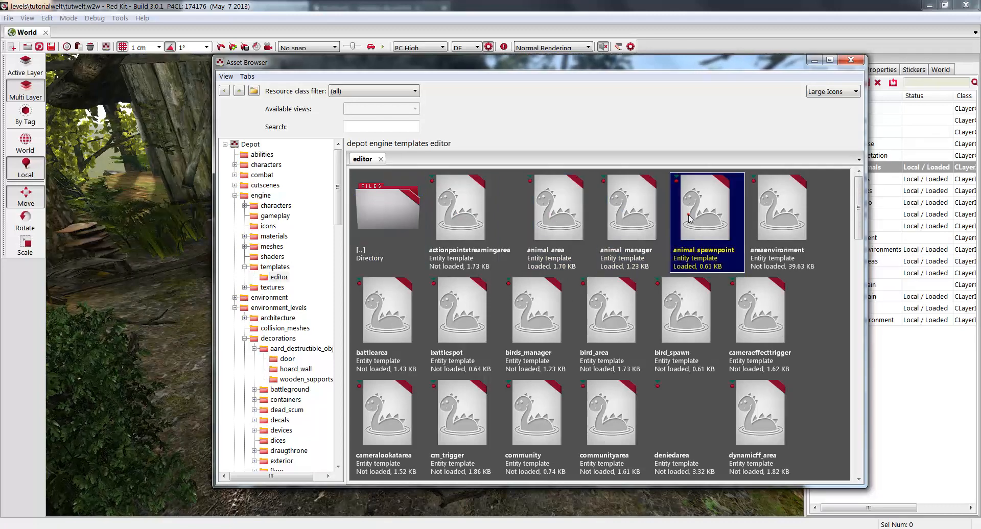
Place an animal_manager entity in the animals layer on the ground in front of the wooden shed
drag(556, 65, 663, 289)
click(738, 434)
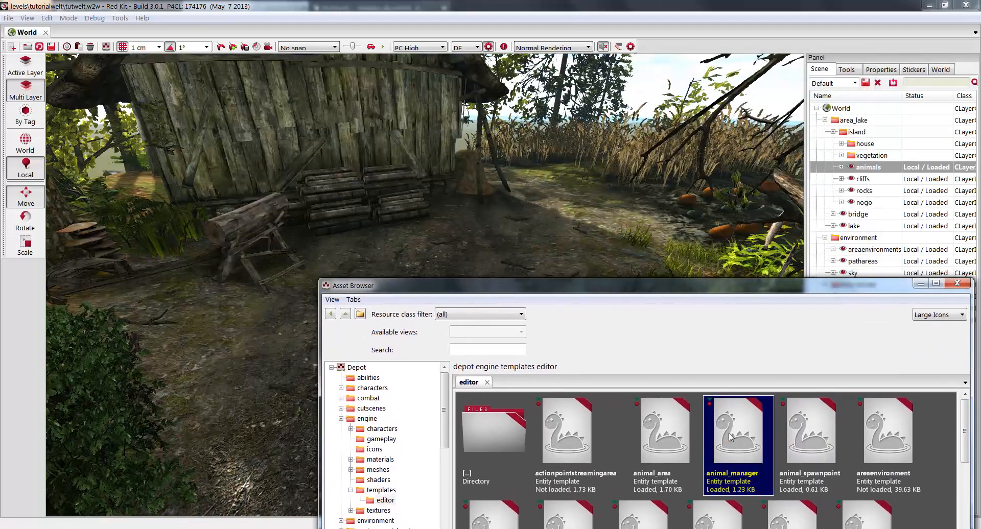
drag(305, 373, 302, 367)
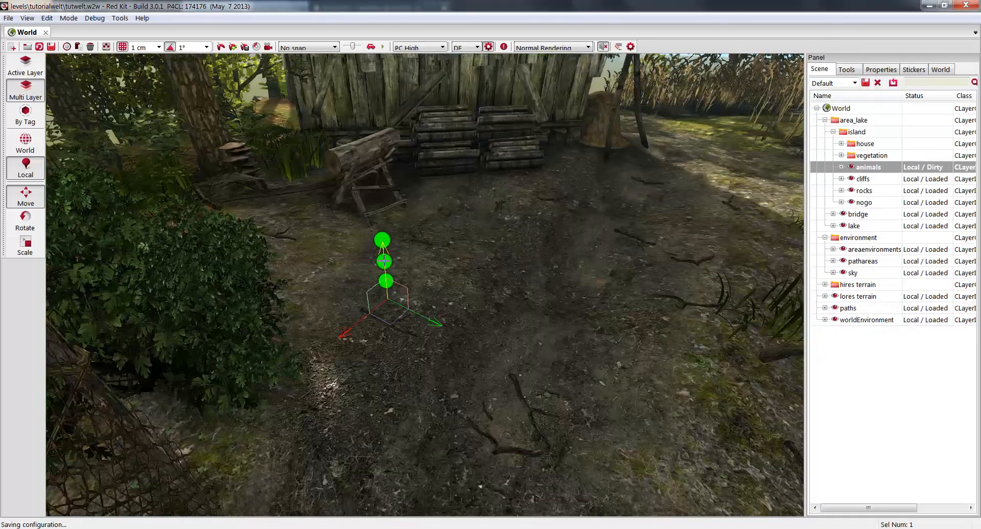
Set the animal manager's animalSpawnPointsTag, animalAreaTag and tags to Tutviech
click(867, 73)
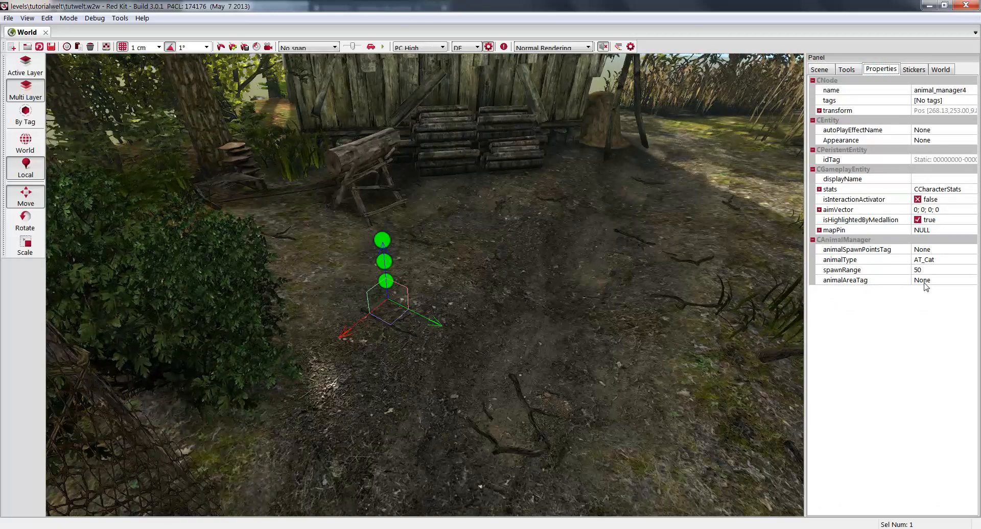
click(933, 250)
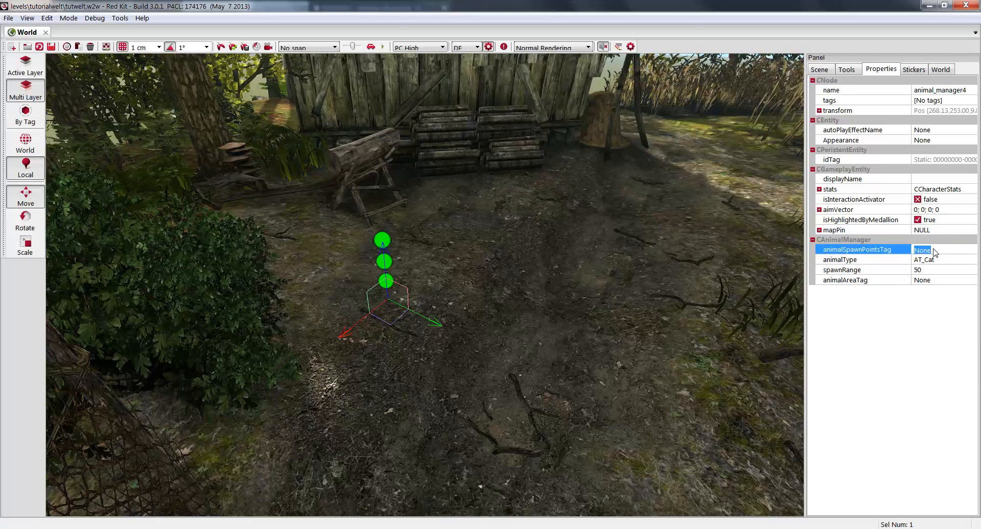
text(Tutviech)
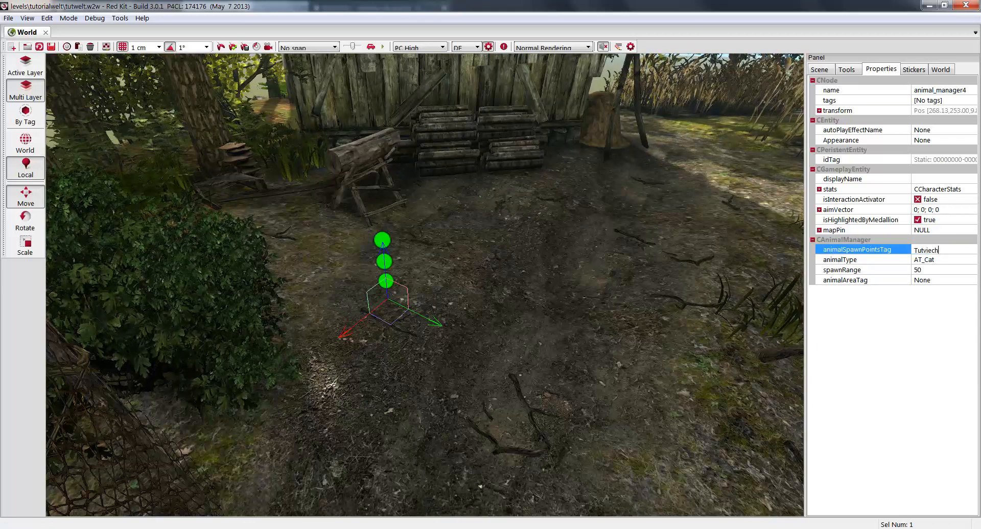
click(935, 281)
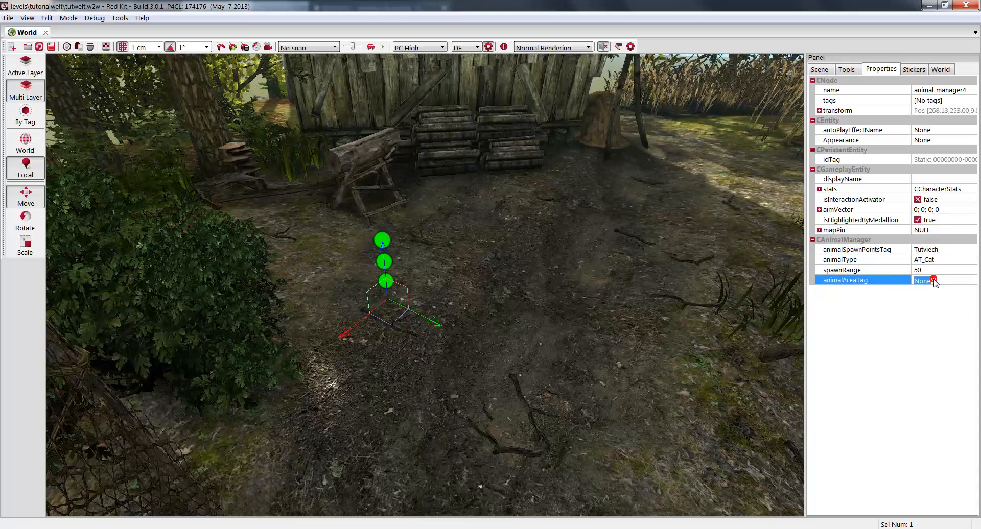
text(Tutviech)
click(925, 101)
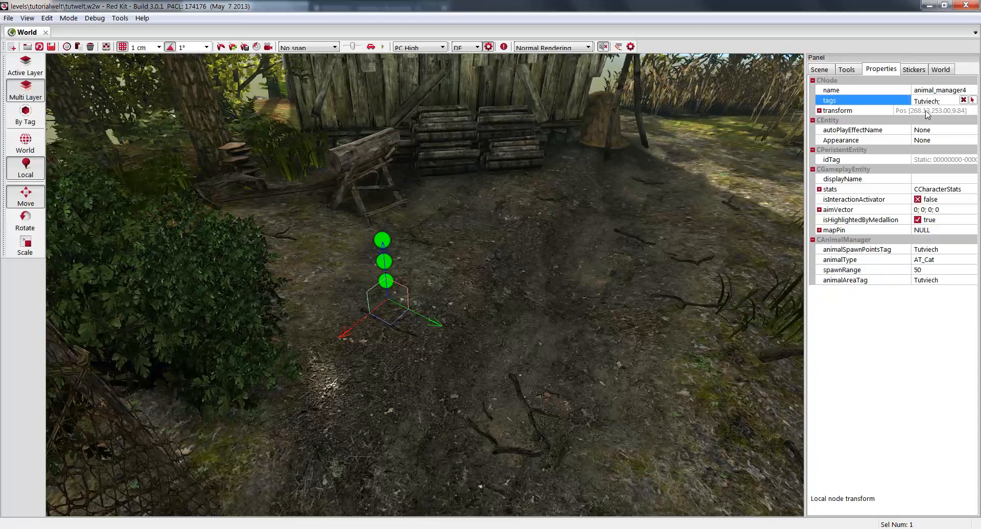
Set the animal manager's animalType to AT_Chicken
click(955, 261)
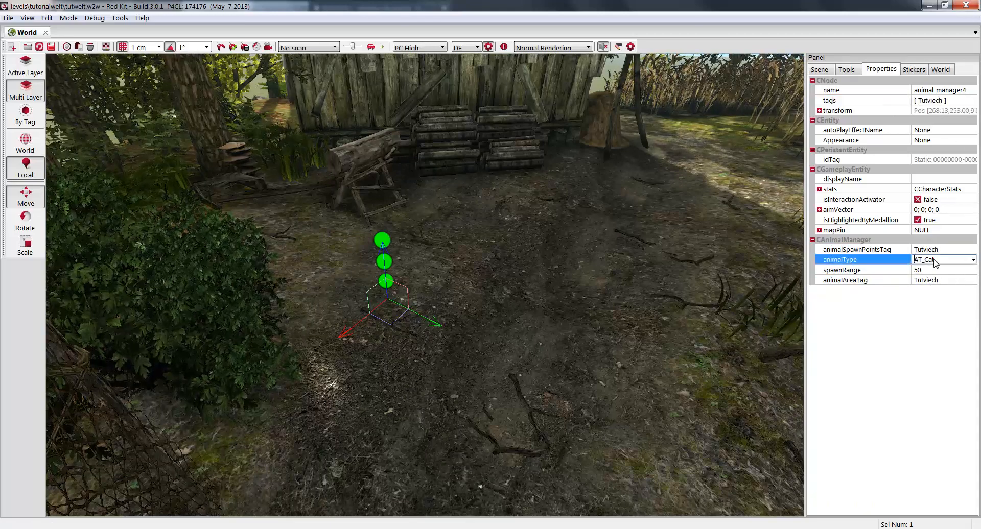
click(973, 261)
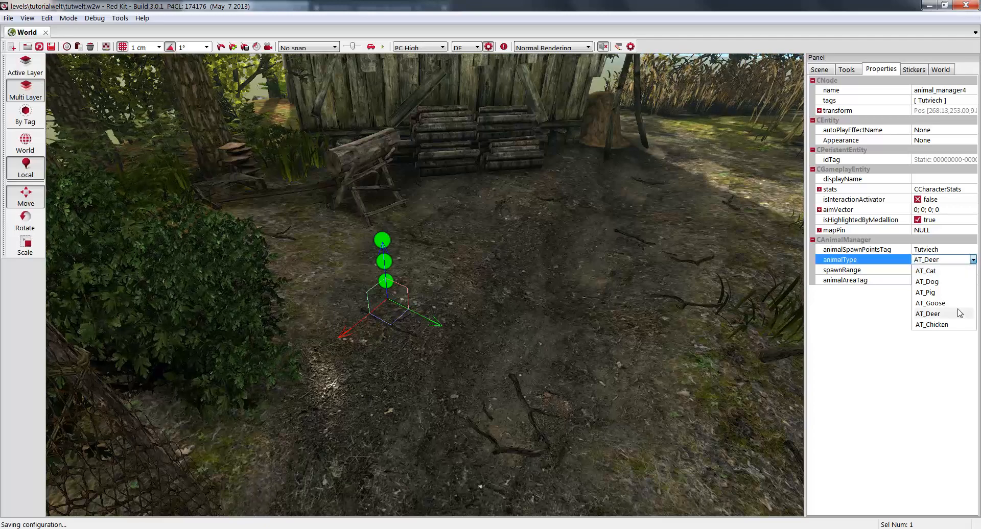
click(949, 325)
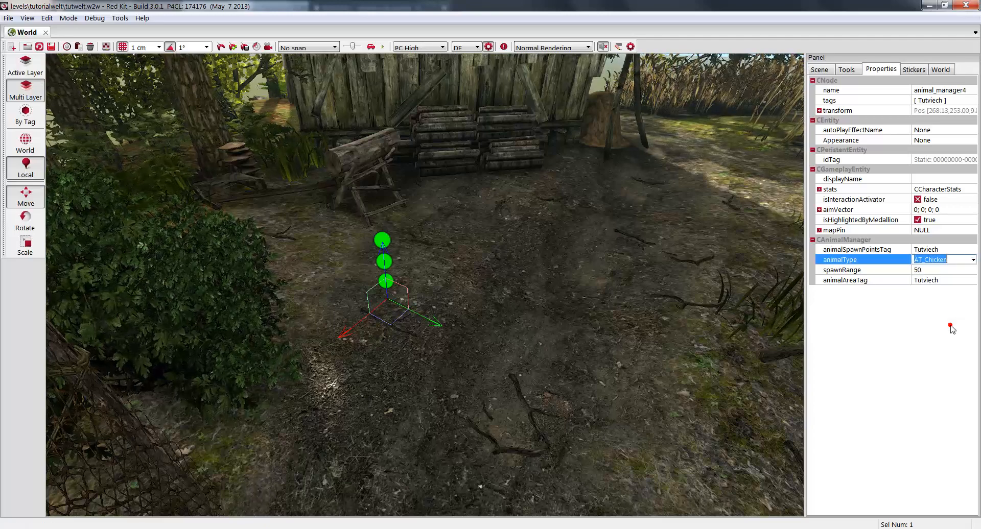
Place an animal_spawnpoint entity on the ground in front of the wooden shed, beside the animal manager
click(951, 327)
key(alt+Tab)
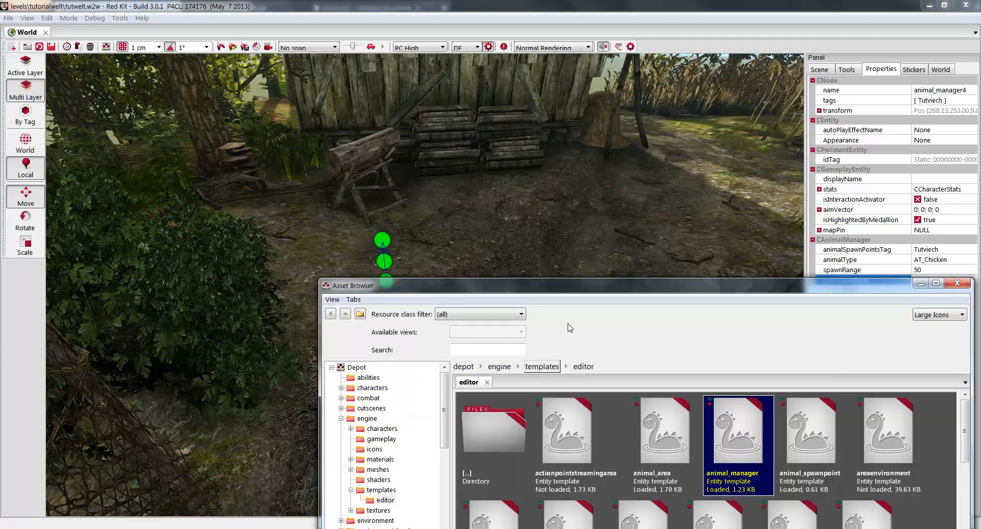
click(811, 448)
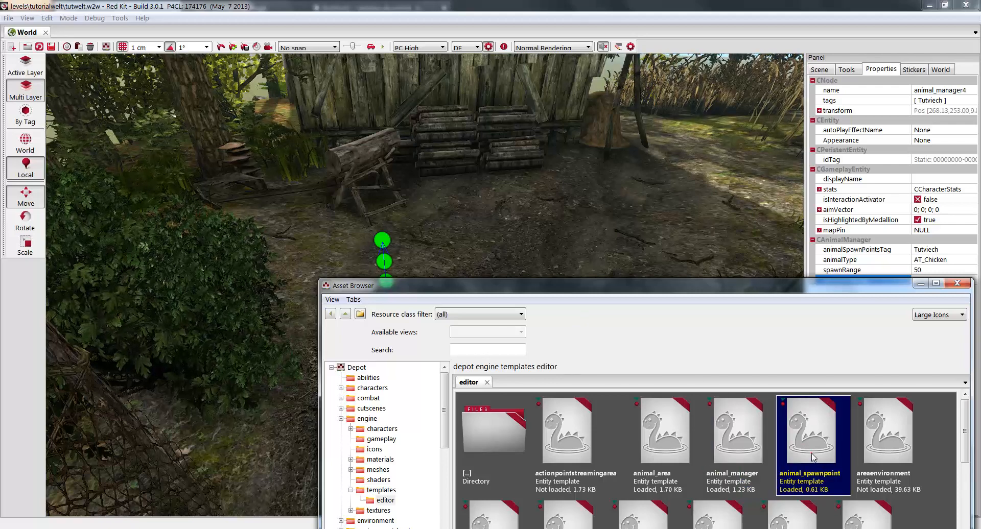
click(528, 261)
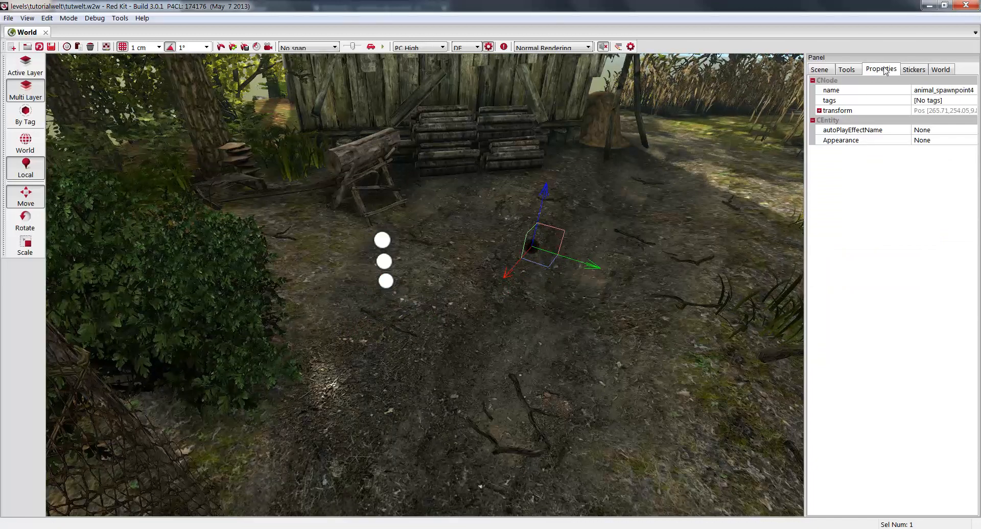
Check the animal manager's spawn points tag and set the animal spawnpoint's tags to Tutviech
click(386, 261)
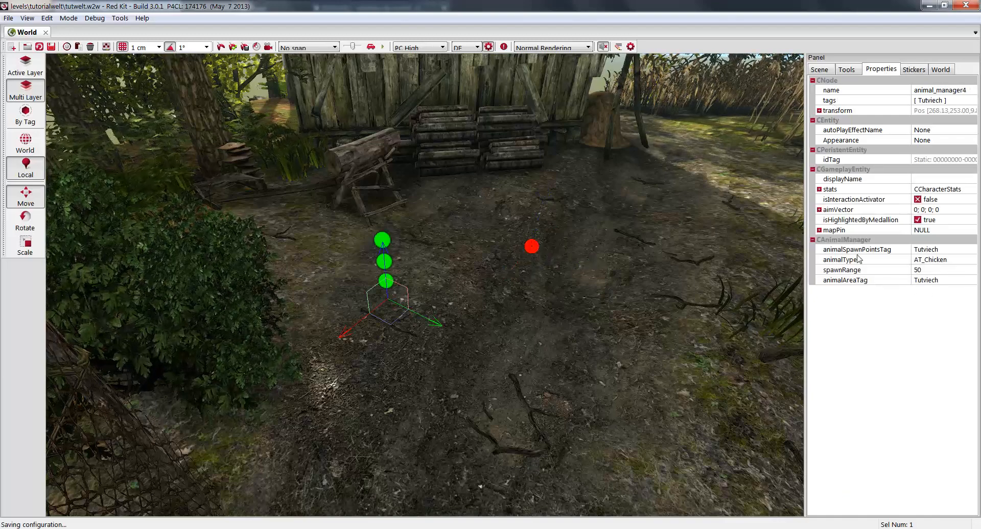
click(936, 250)
click(532, 248)
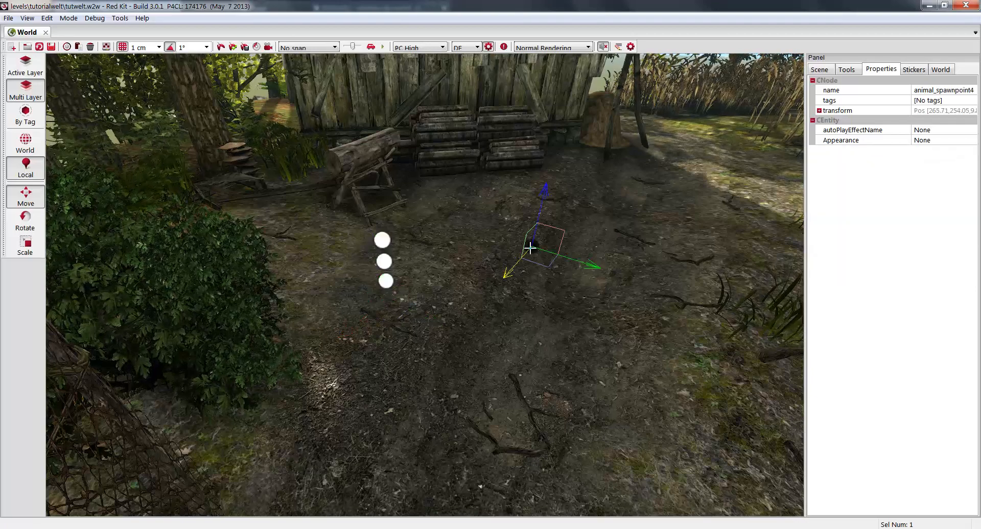
click(943, 100)
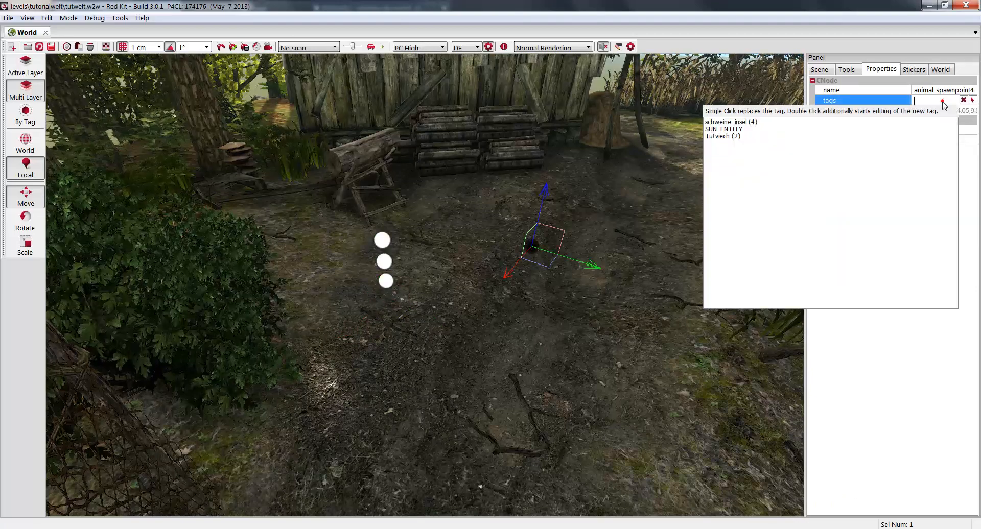
text(Tutviech;)
key(Return)
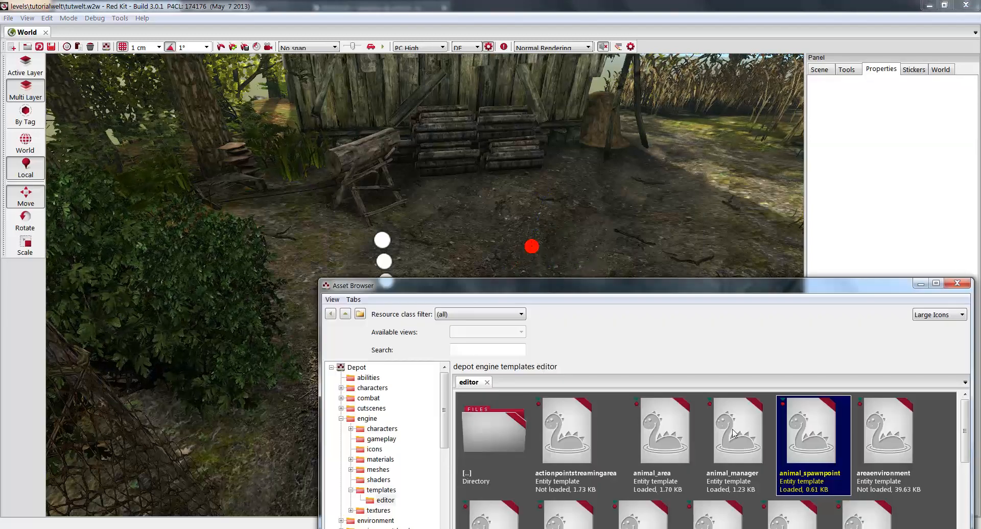
Place an animal_area entity near the spawnpoint and enlarge its length and width to enclose the ground around it
drag(667, 439, 493, 400)
click(23, 252)
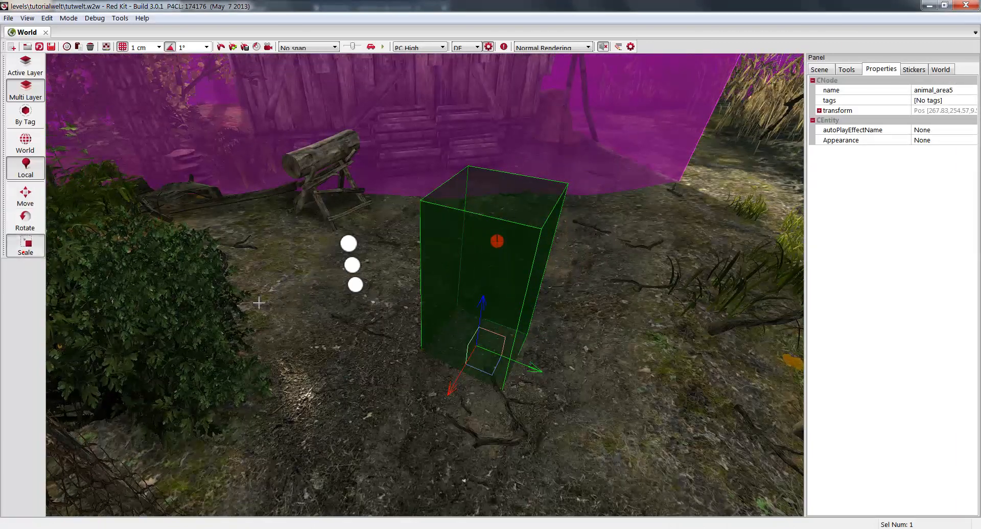
drag(532, 374, 670, 416)
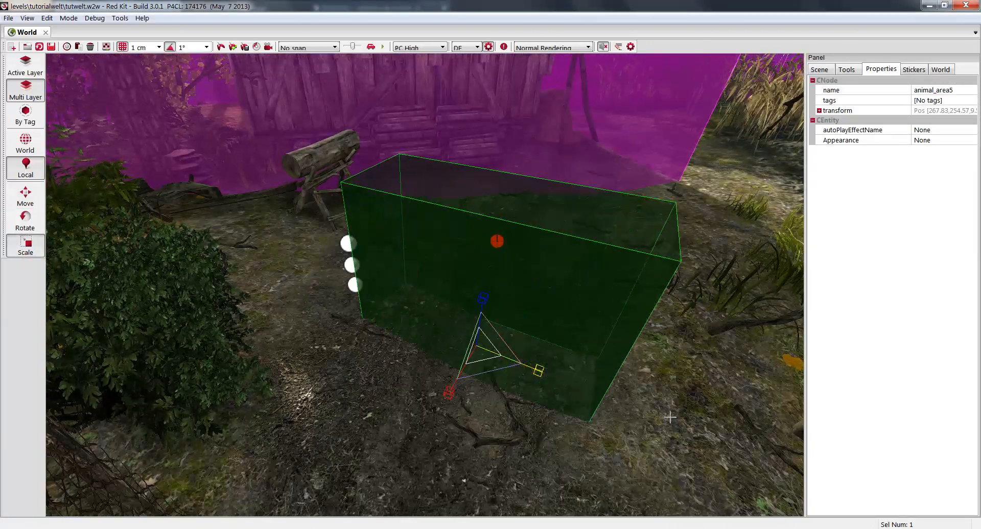
drag(448, 392, 416, 453)
drag(449, 392, 432, 419)
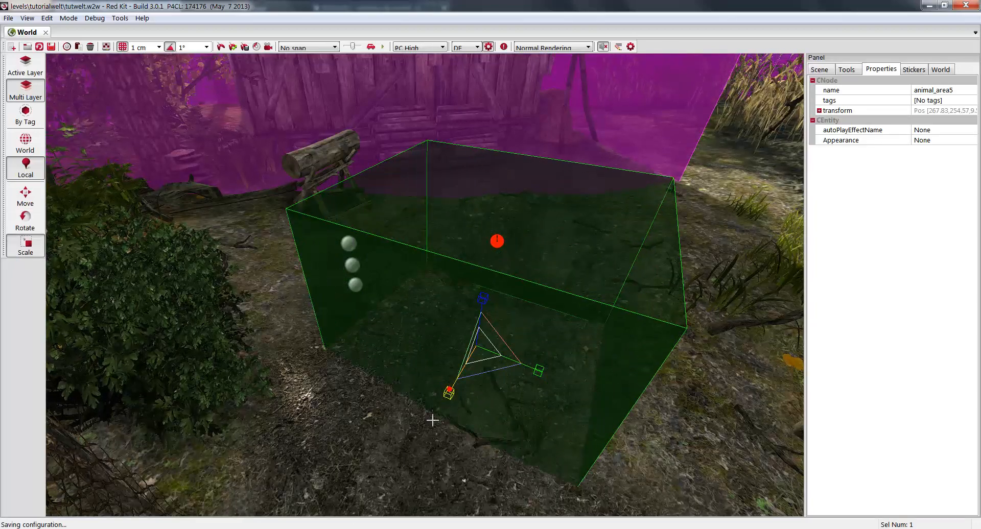
Lower the animal area slightly into the ground
click(26, 198)
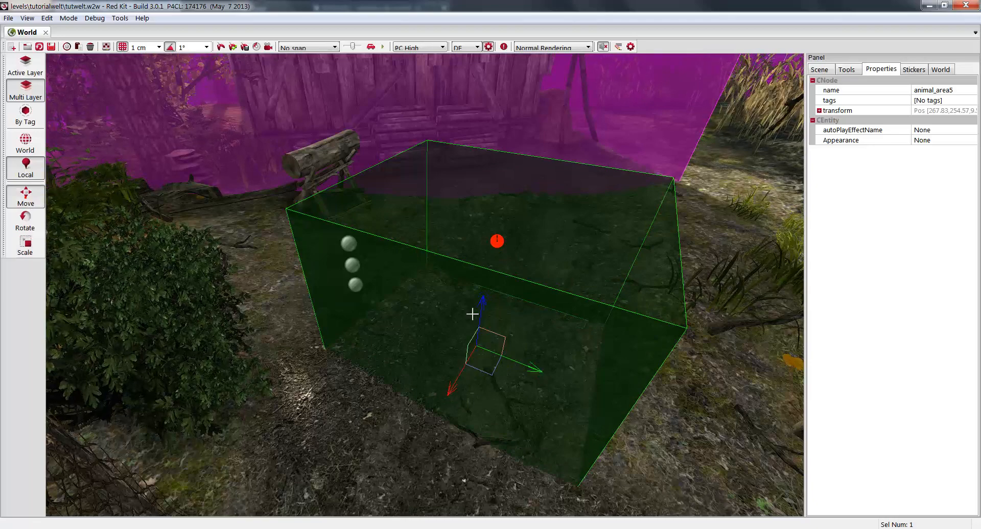
drag(481, 307, 482, 318)
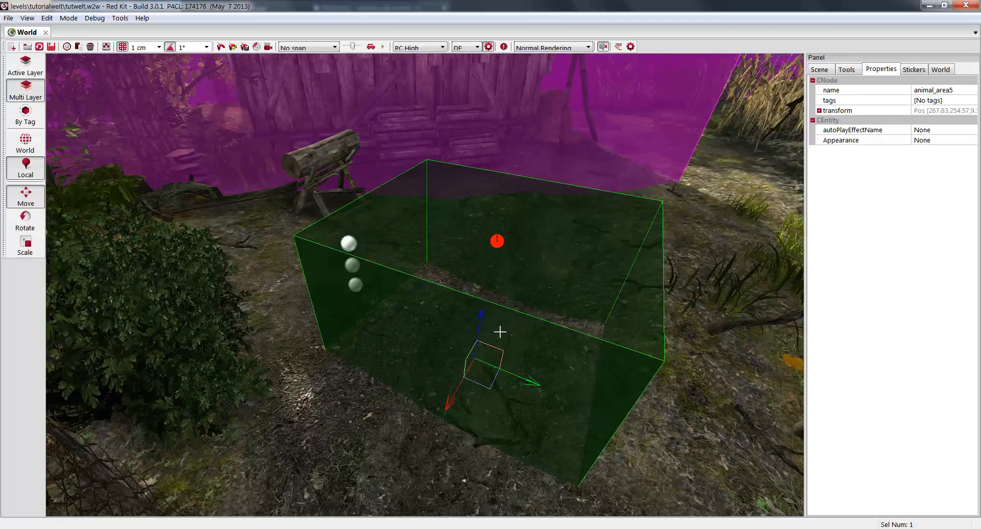
right_drag(532, 324, 539, 326)
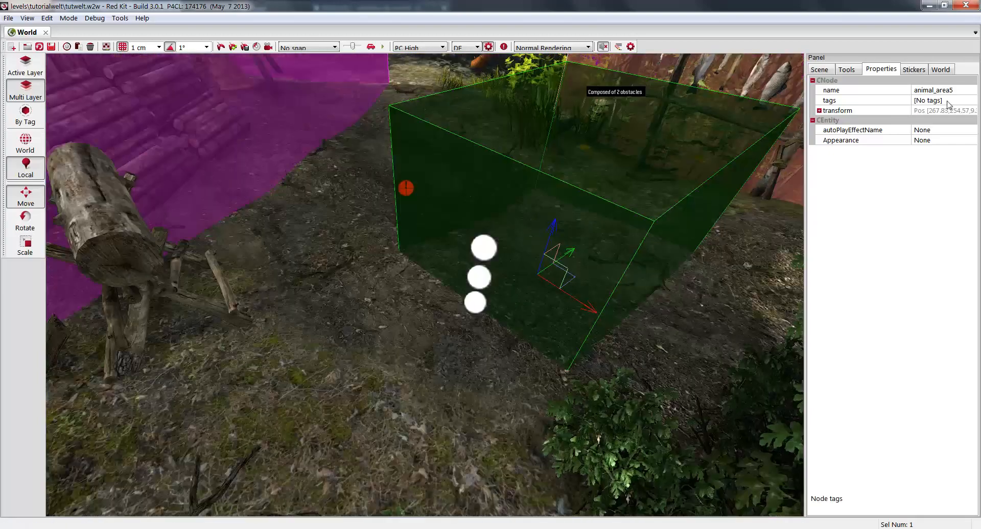
Check the animal manager's area tag and set the animal area's tags to Tutviech
click(475, 306)
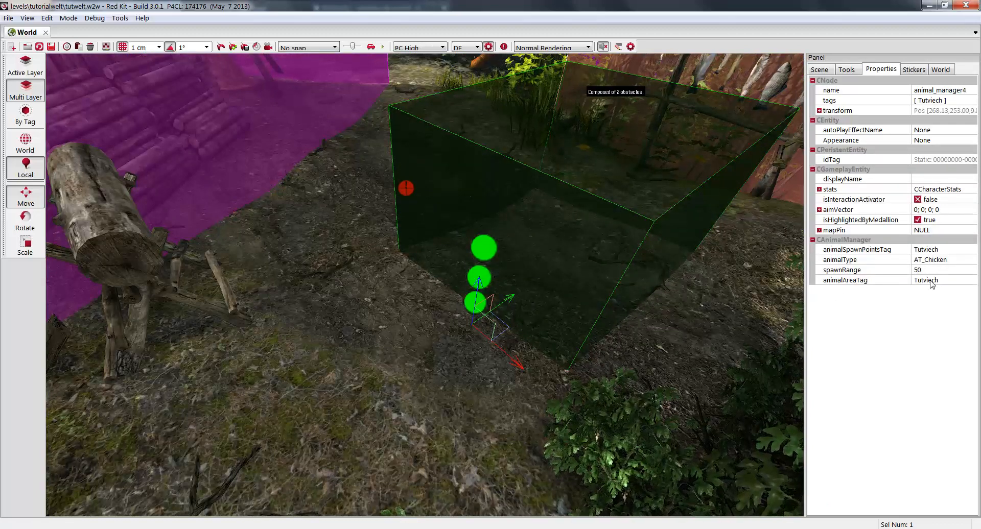
click(604, 199)
click(935, 100)
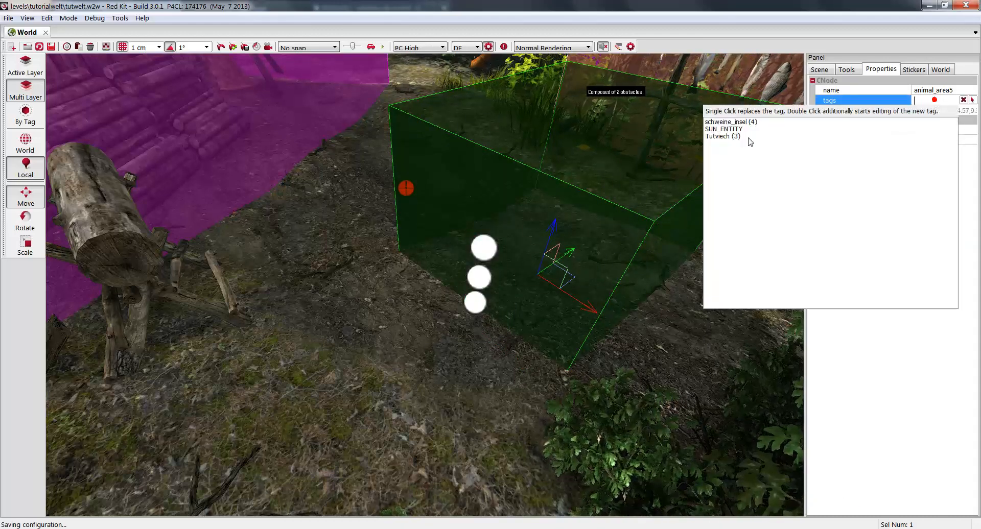
click(723, 135)
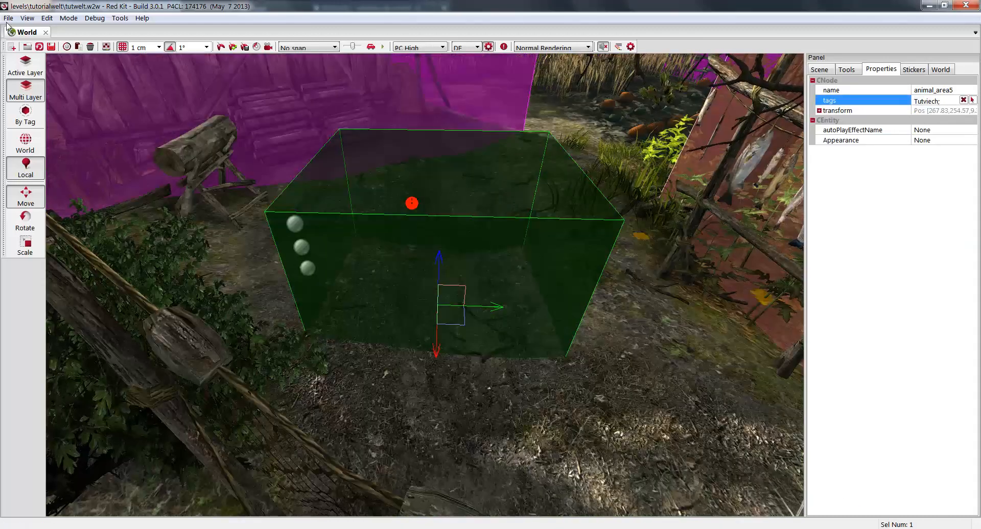
Run the game in the editor and walk the character around the animal area and along the island path to check the chickens
click(8, 18)
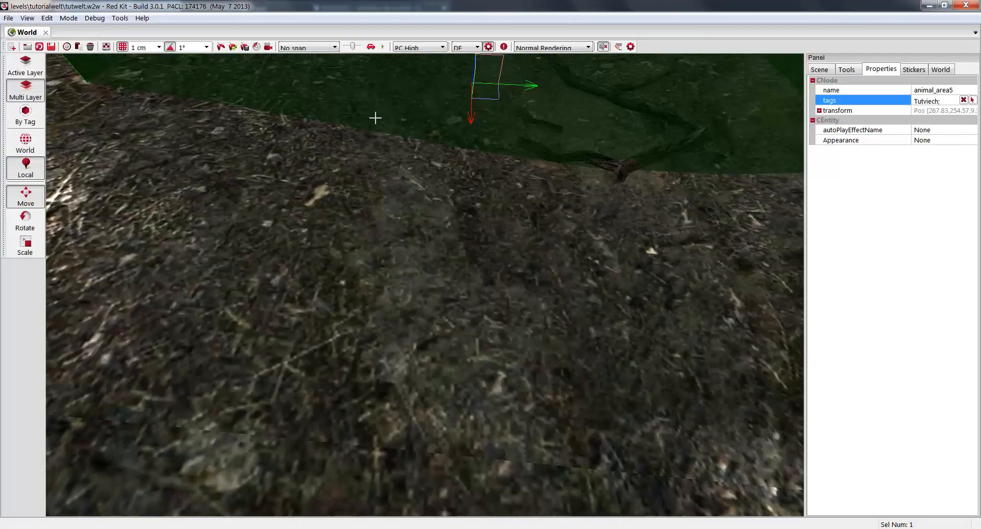
click(234, 47)
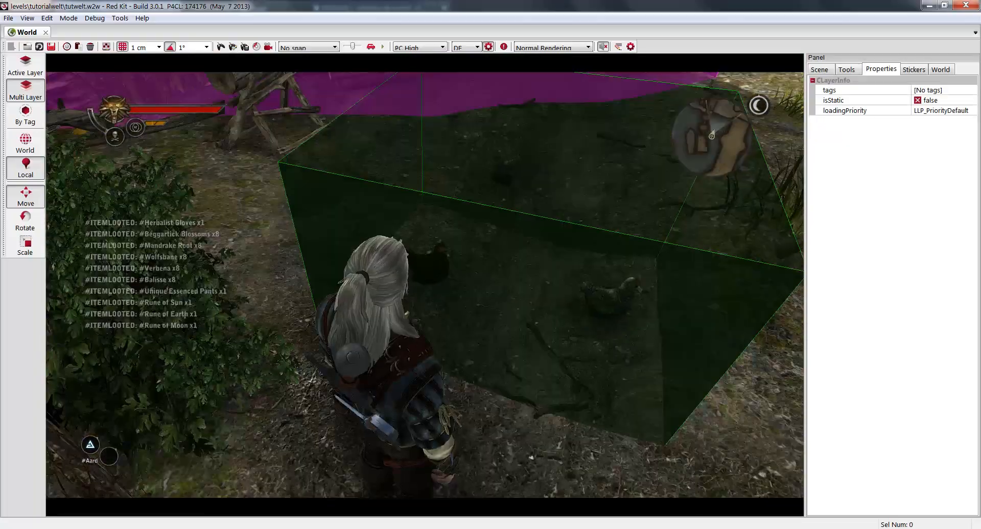
key(s)
key(d)
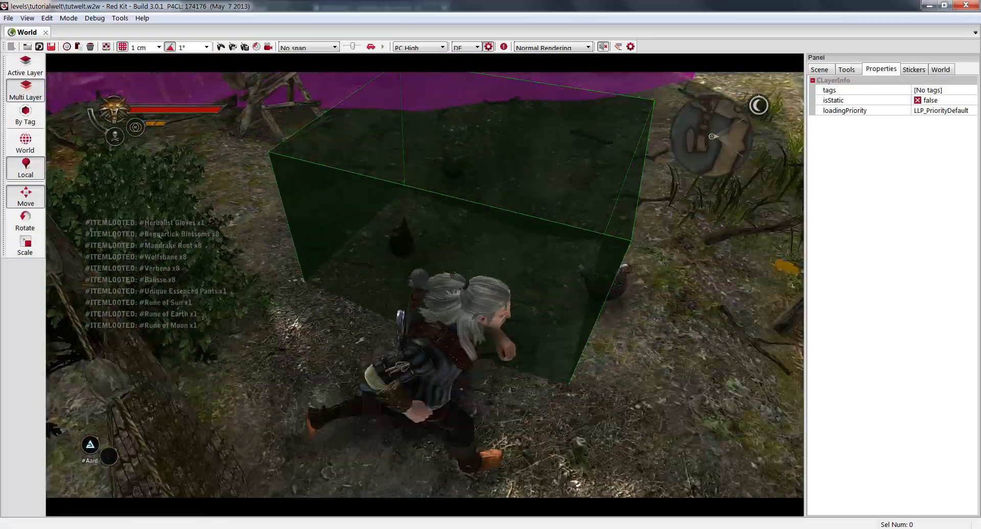
key(s)
key(a)
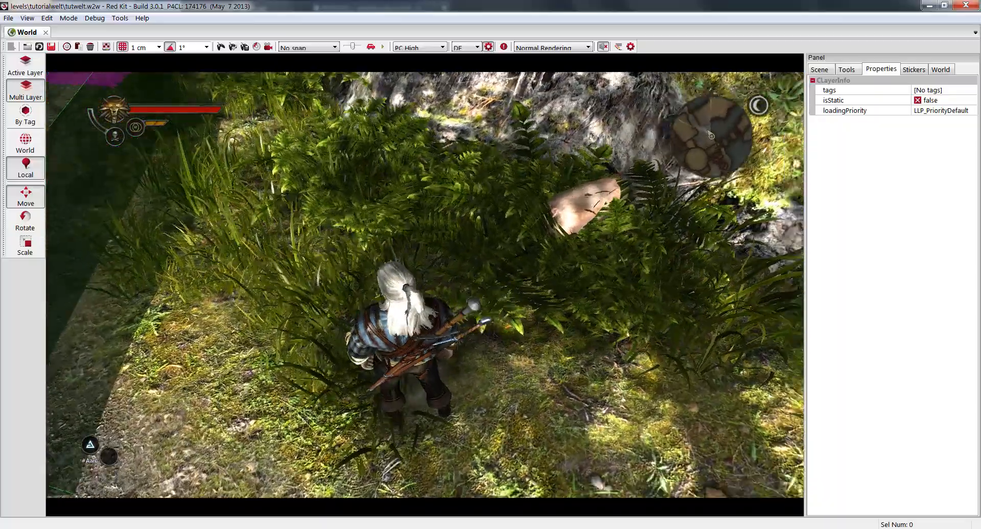
key(a)
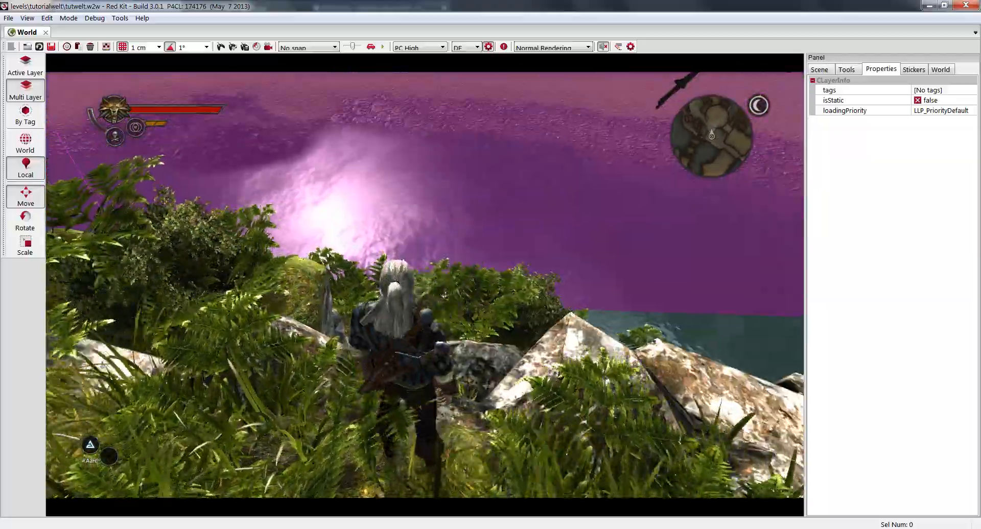
key(w)
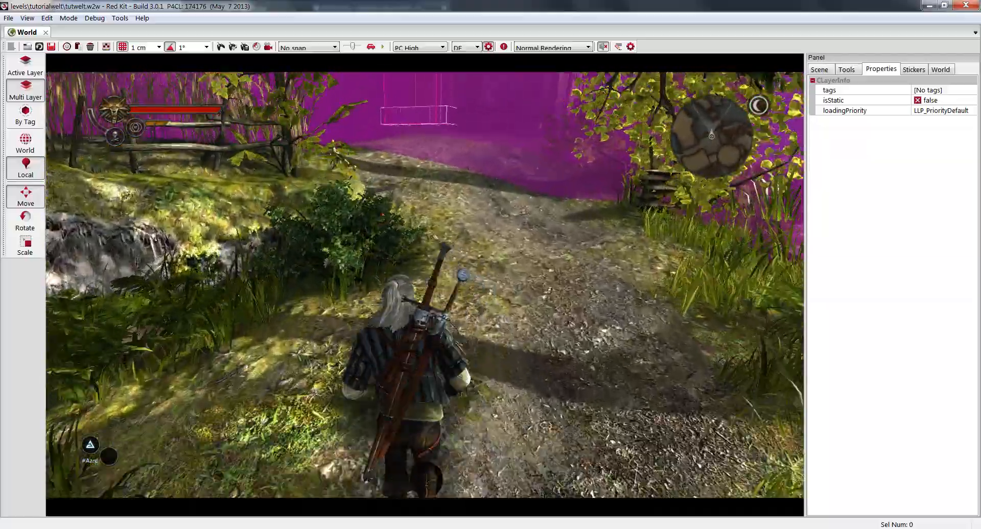
key(Escape)
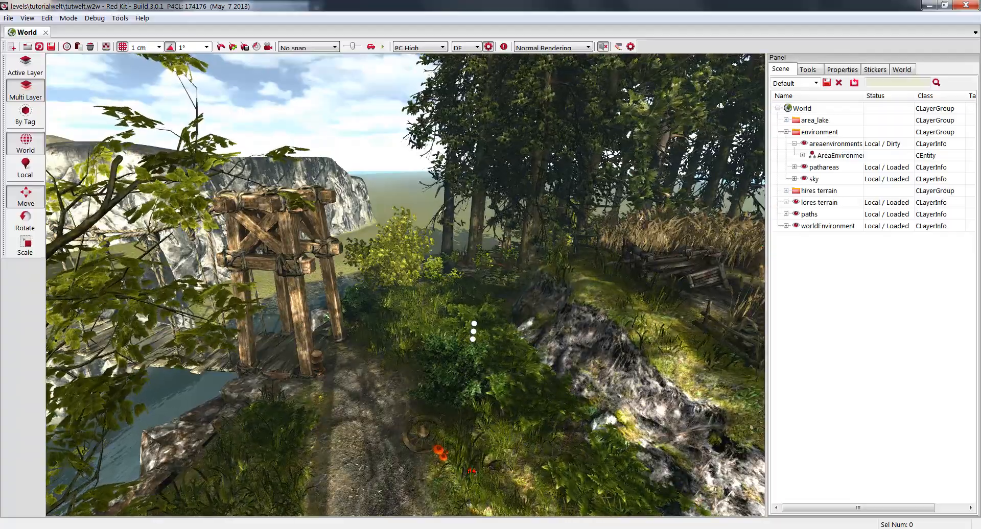
Enable the display of Areas in the editor's debug filter options
key(w)
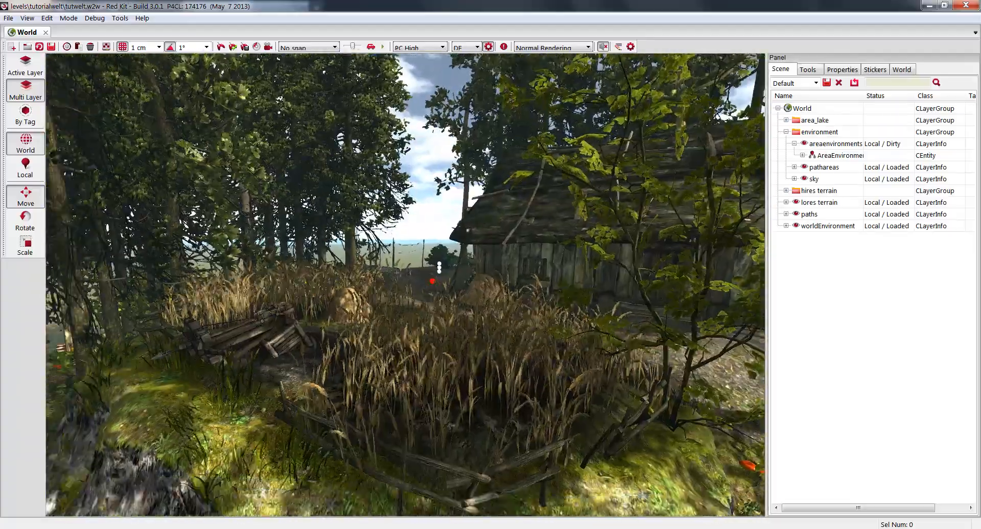
key(s)
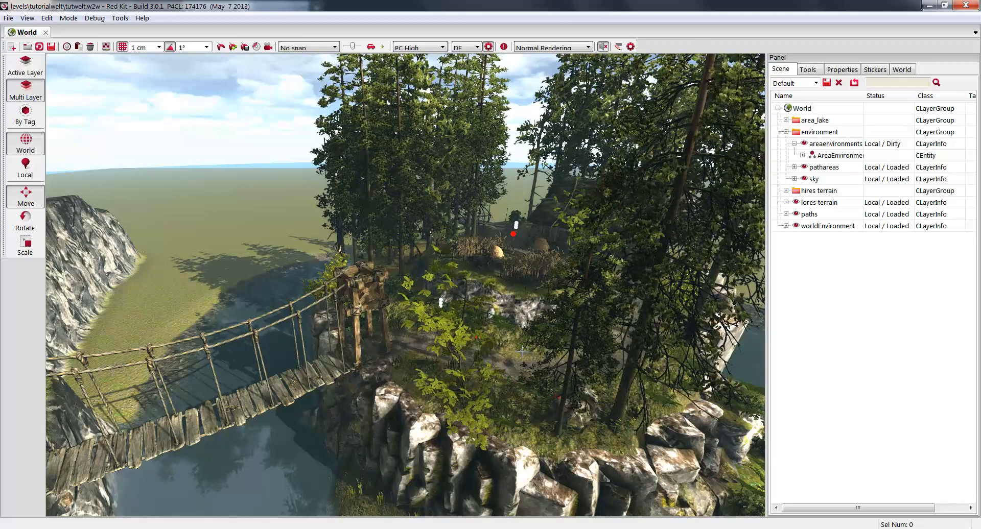
right_drag(521, 351, 521, 245)
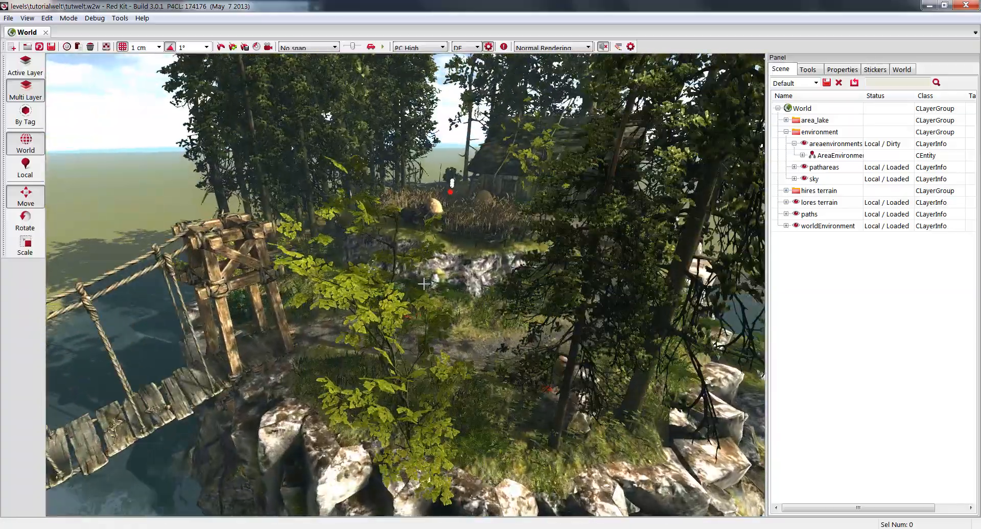
drag(423, 283, 458, 303)
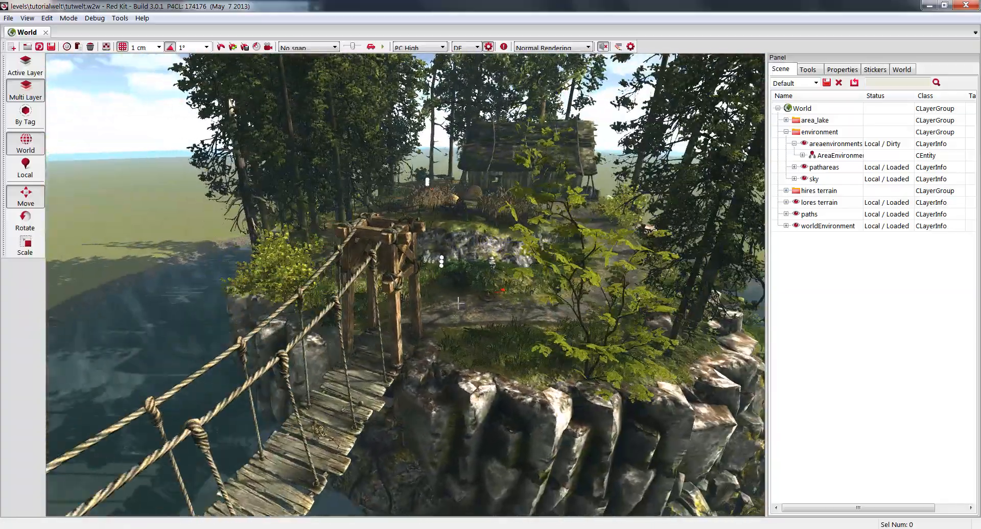
right_drag(462, 331, 468, 332)
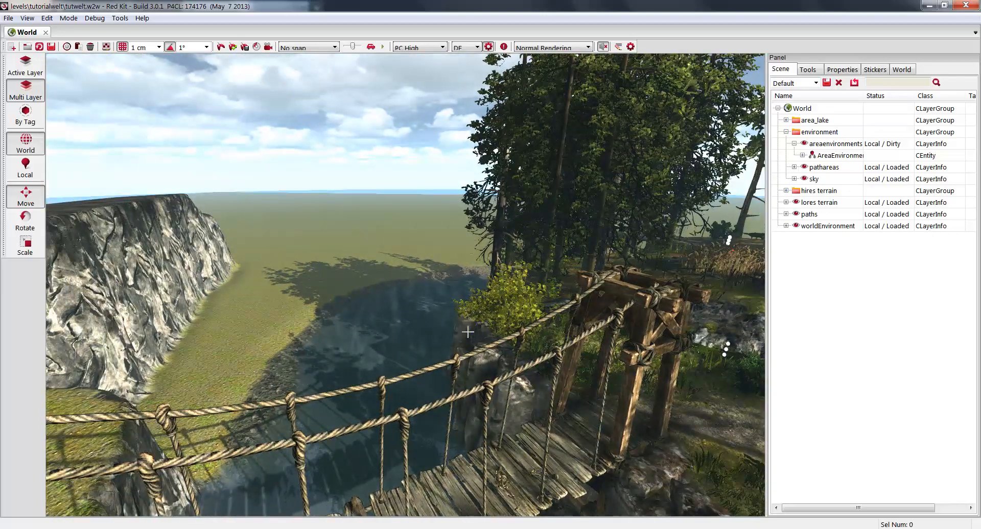
key(alt+f)
click(61, 130)
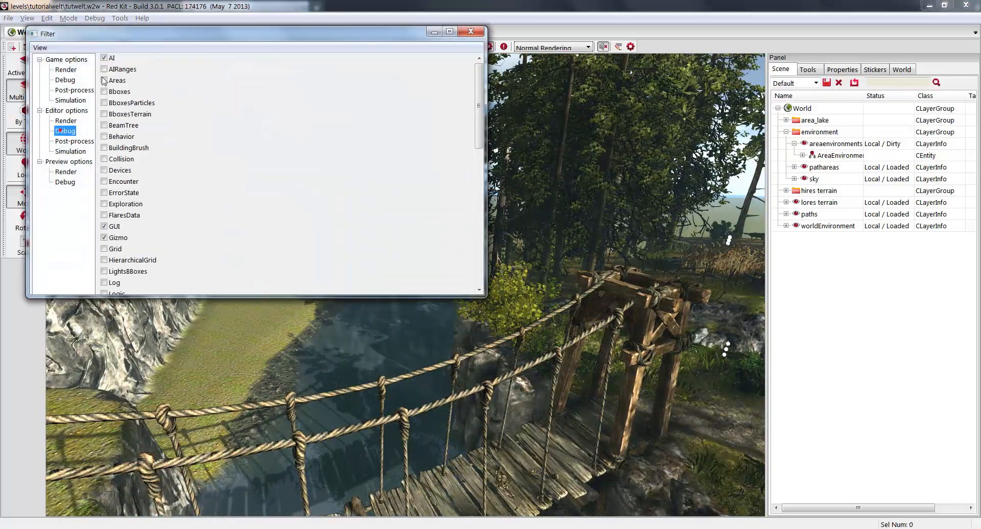
click(104, 81)
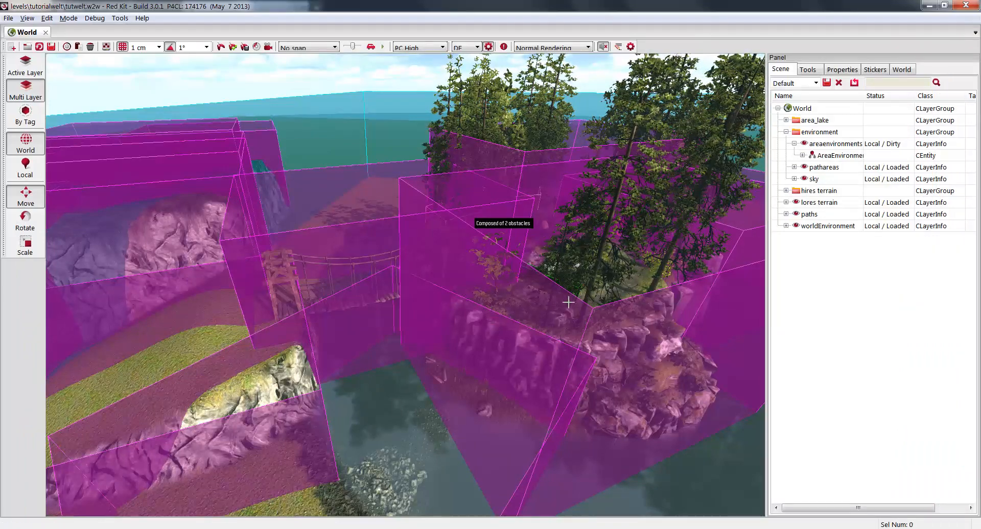
Add an area environment to the areaenvironments layer on the grassy ledge beside the island path and activate scaling for it
scroll(587, 282, up, 5)
scroll(163, 328, down, 5)
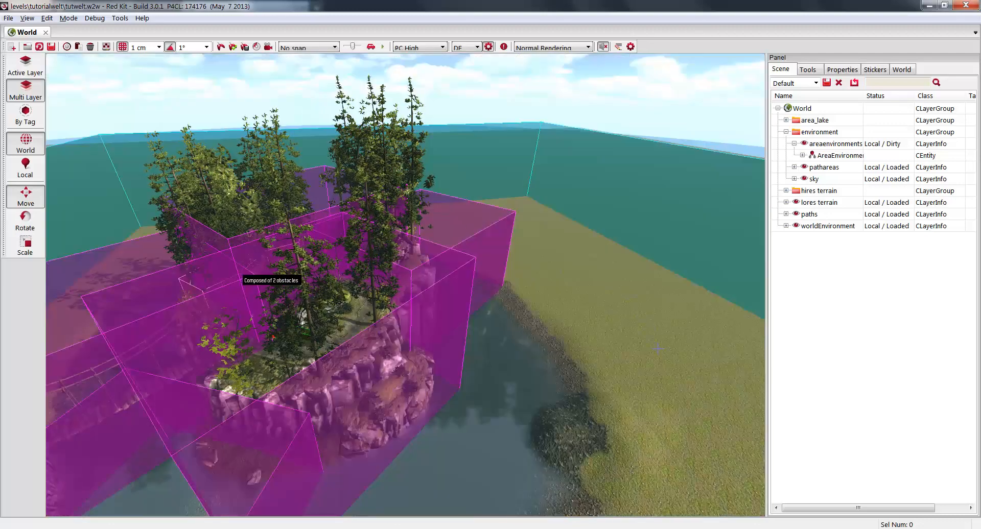
right_drag(163, 329, 92, 327)
right_drag(588, 312, 579, 312)
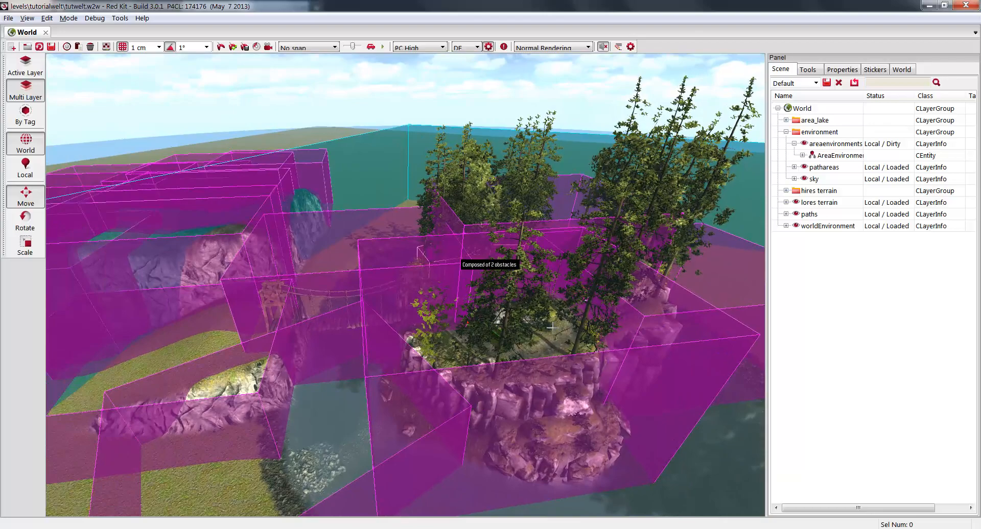
mouse_move(595, 306)
right_down()
mouse_move(631, 300)
mouse_move(590, 310)
mouse_move(595, 319)
right_up()
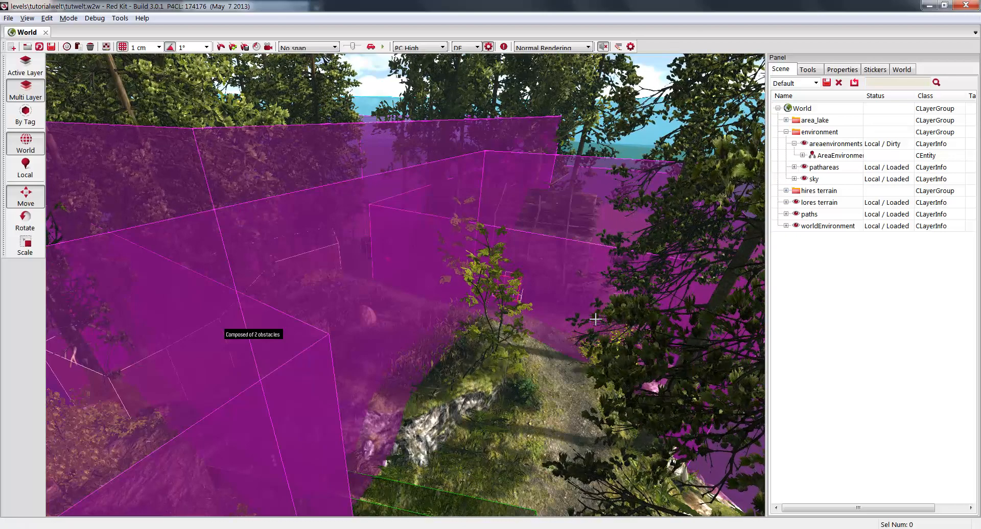
right_click(460, 375)
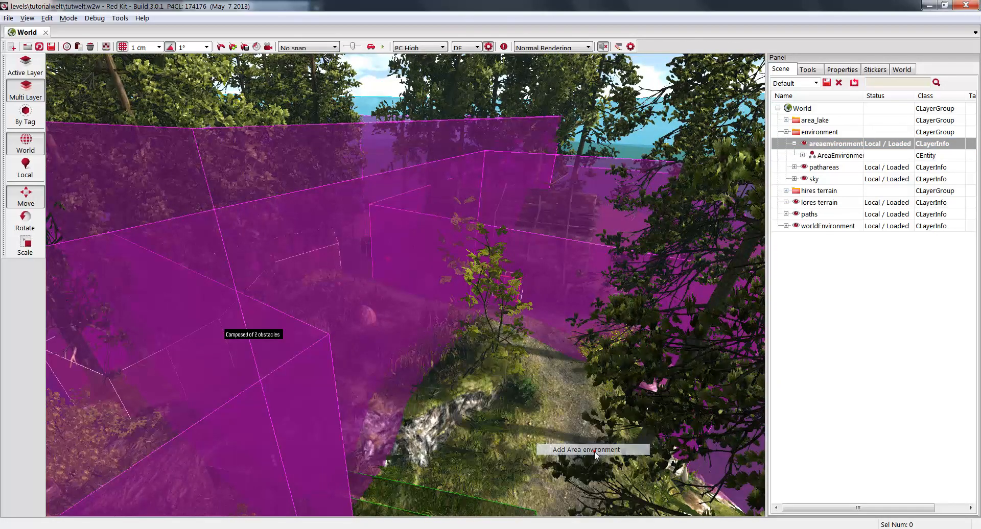
click(595, 450)
key(space)
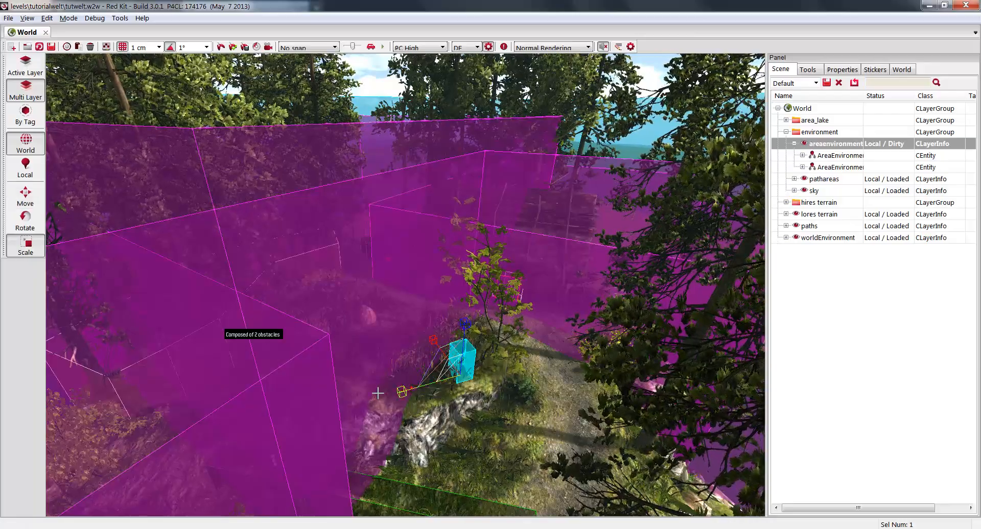
Scale the new area environment lengthwise, in height and in width until it spans the whole island
key(s)
drag(378, 394, 287, 401)
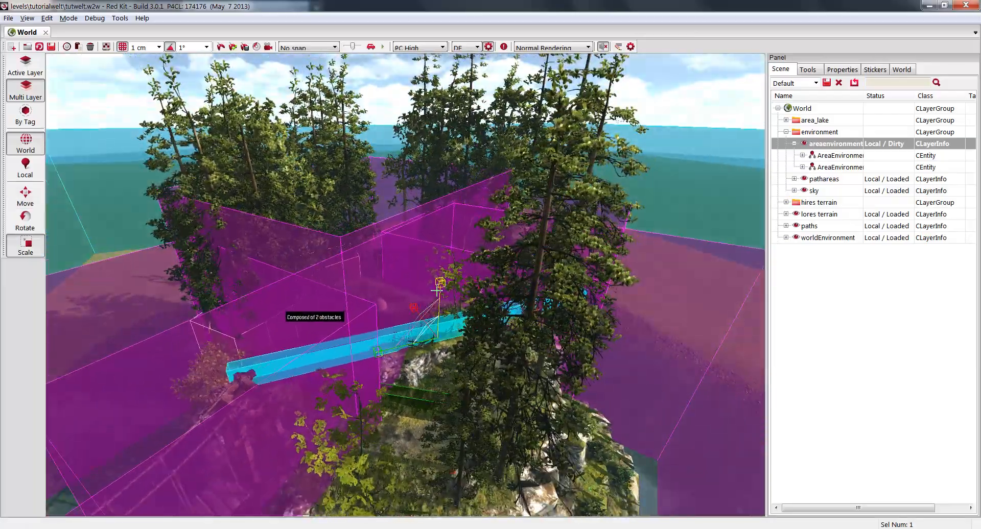
drag(438, 284, 438, 240)
key(a)
right_drag(438, 276, 490, 276)
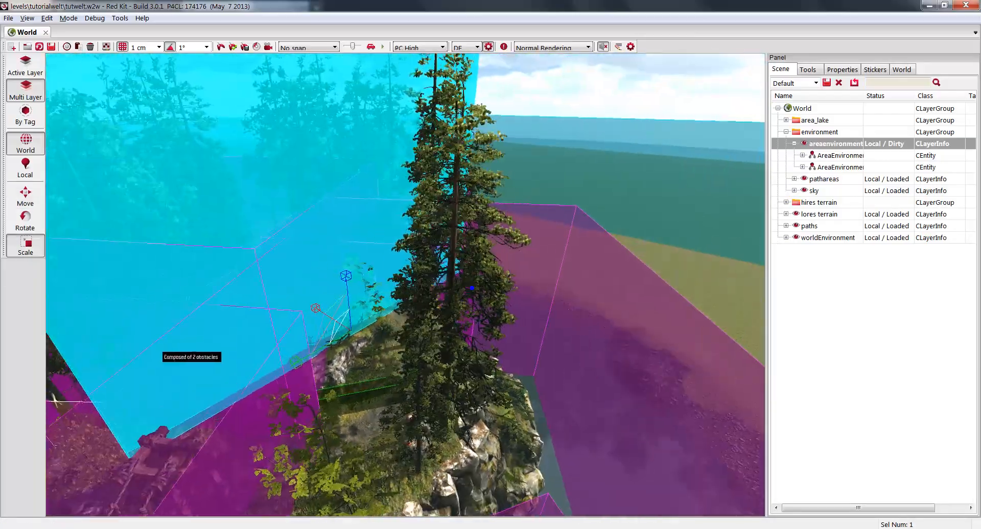
key(s)
key(a)
drag(386, 291, 116, 253)
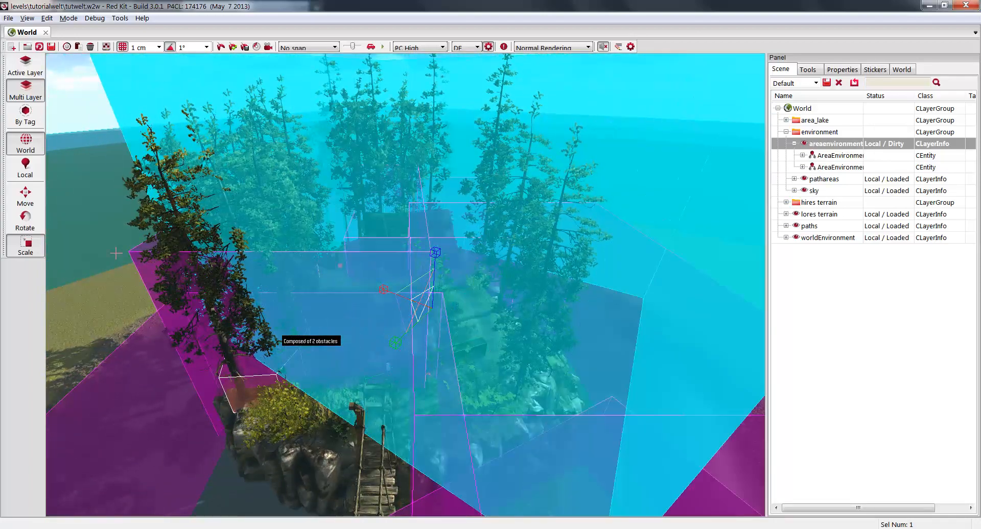
Rotate the area environment by about 40 degrees around its vertical axis to align it with the island
click(34, 222)
click(808, 69)
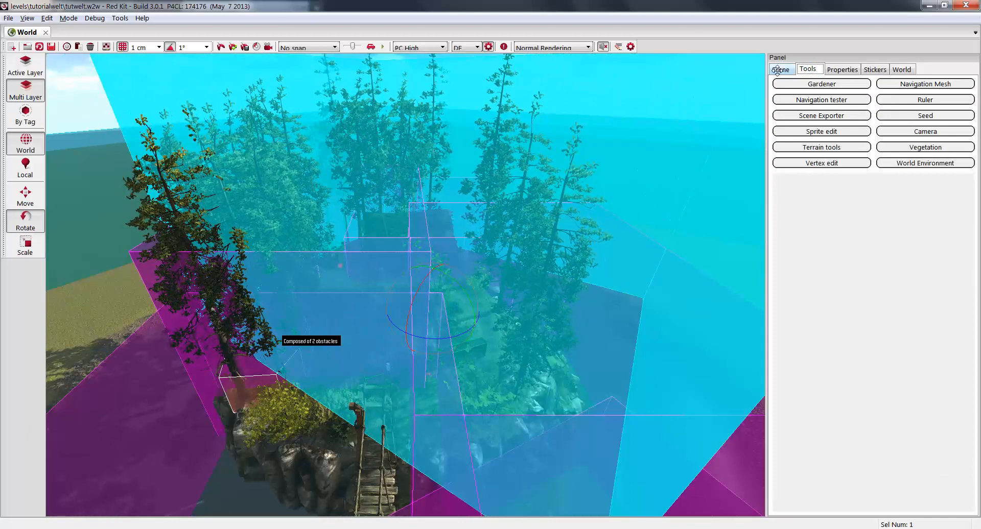
click(779, 69)
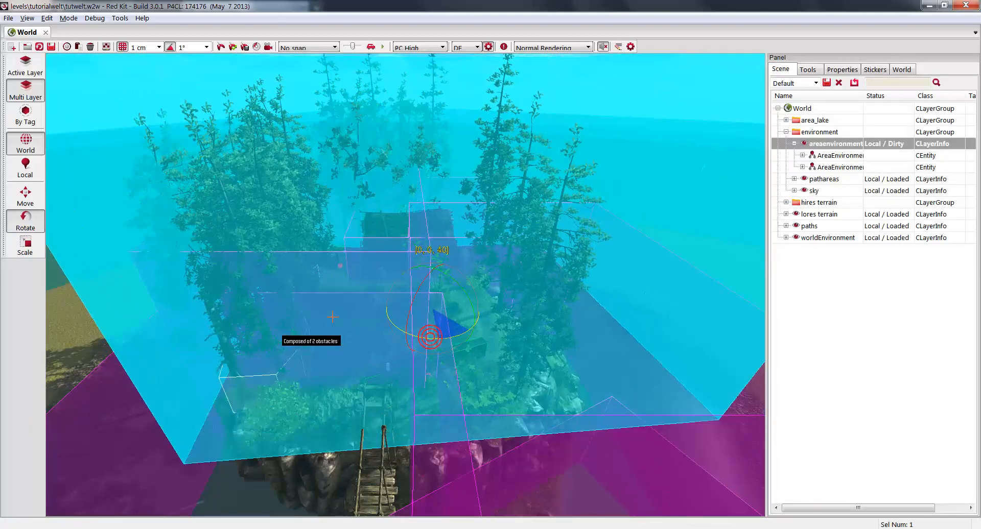
Lower the area environment and shift it horizontally so that it encloses the island up to the rope bridge
click(25, 197)
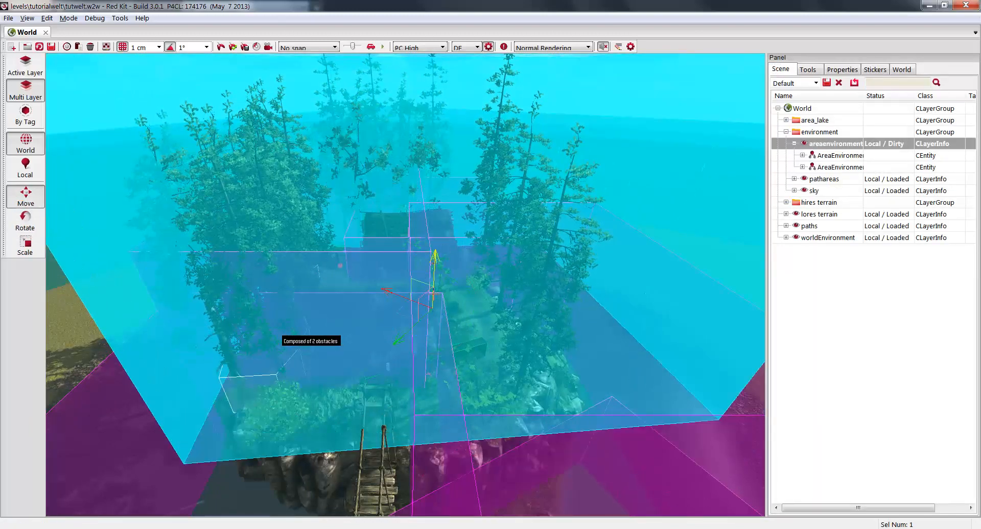
drag(434, 260, 450, 367)
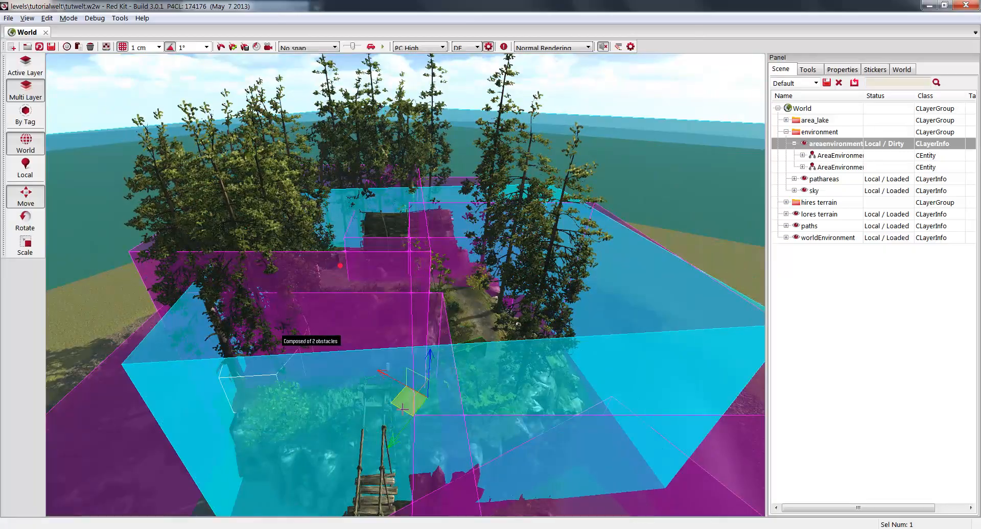
drag(394, 405, 373, 401)
right_drag(374, 400, 322, 258)
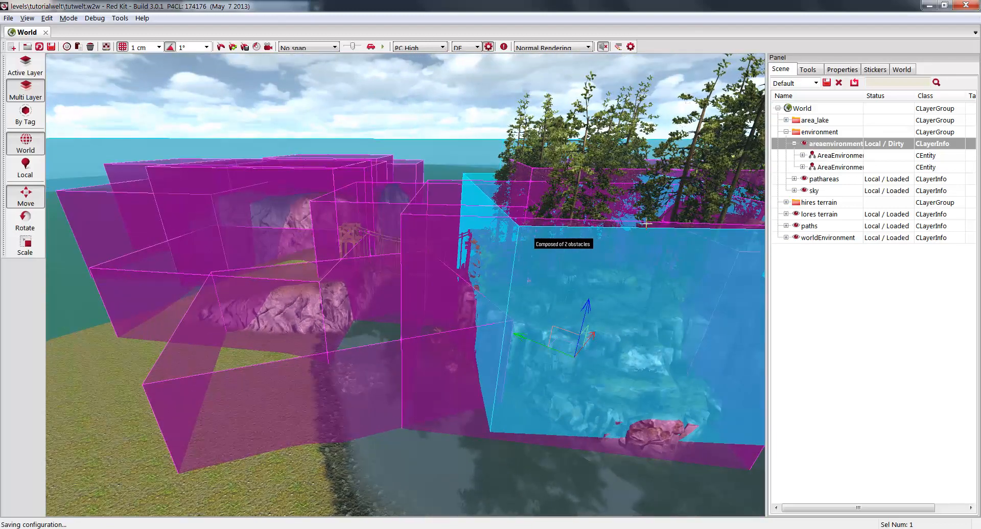
right_drag(405, 284, 506, 197)
right_drag(394, 358, 394, 151)
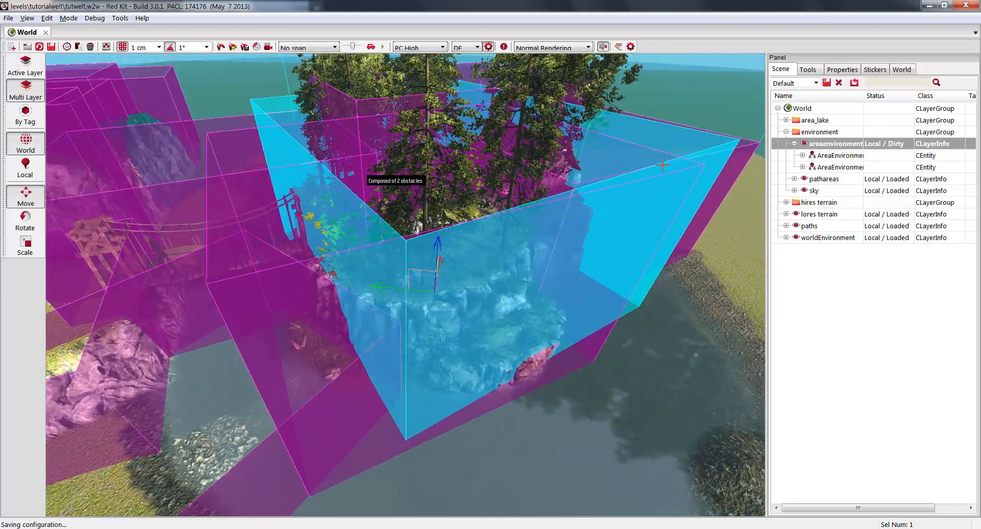
Turn off isGlobal for the island's area environment and set its priority to 2
click(841, 72)
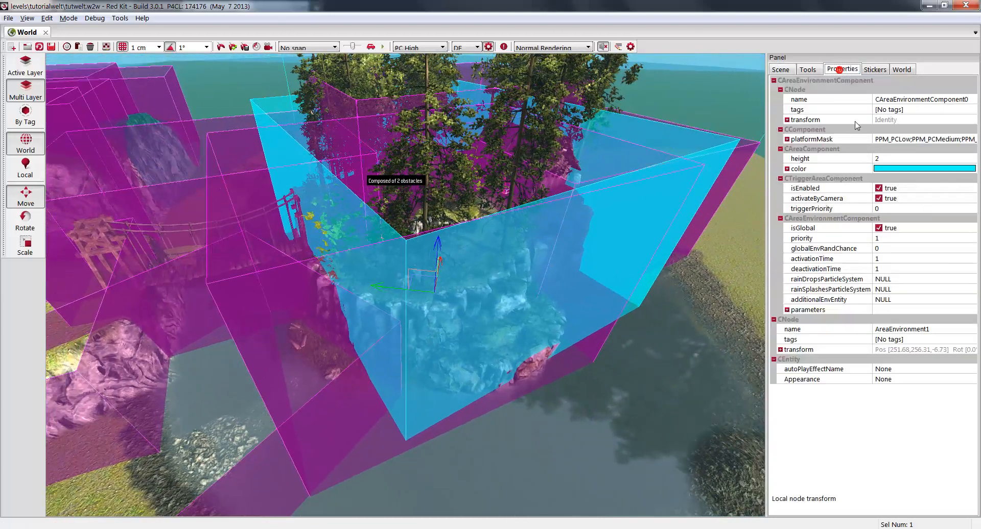
click(881, 234)
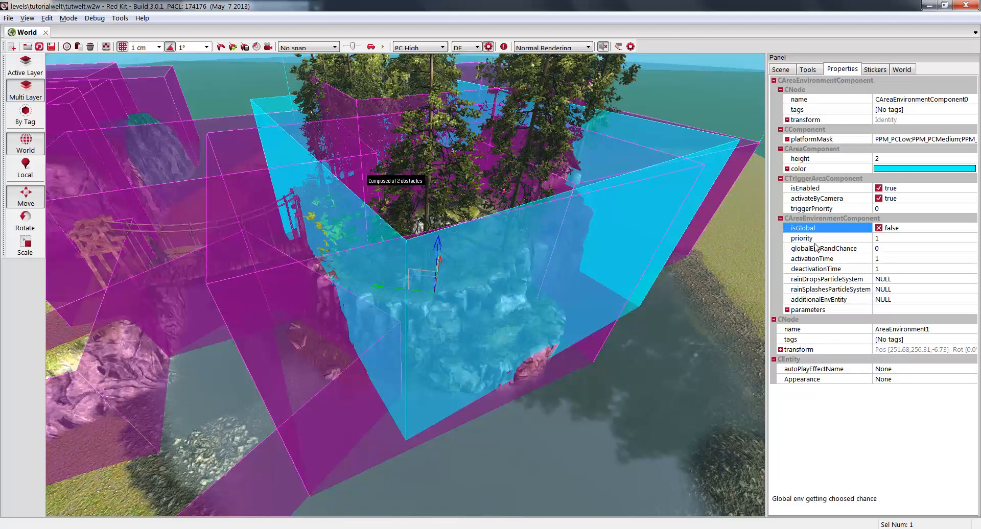
right_drag(503, 166, 398, 110)
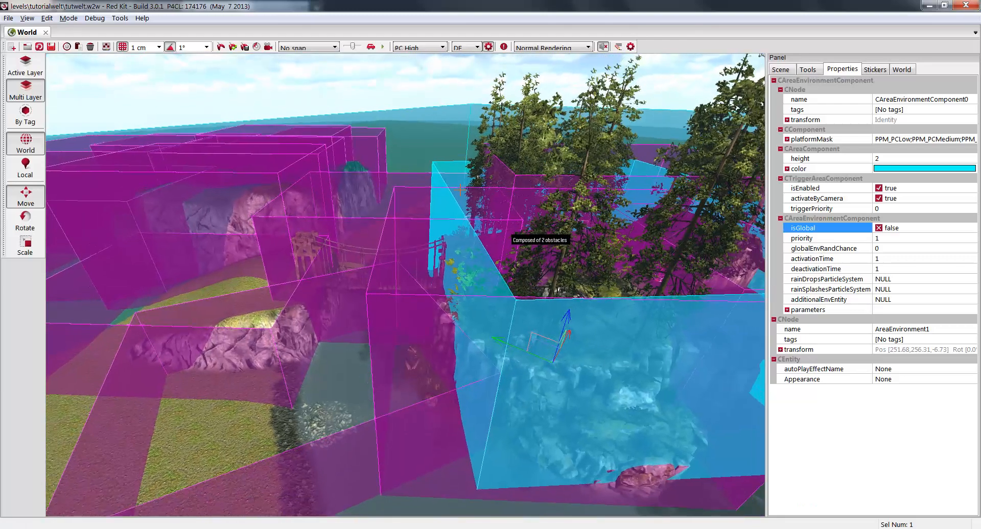
click(397, 110)
click(396, 109)
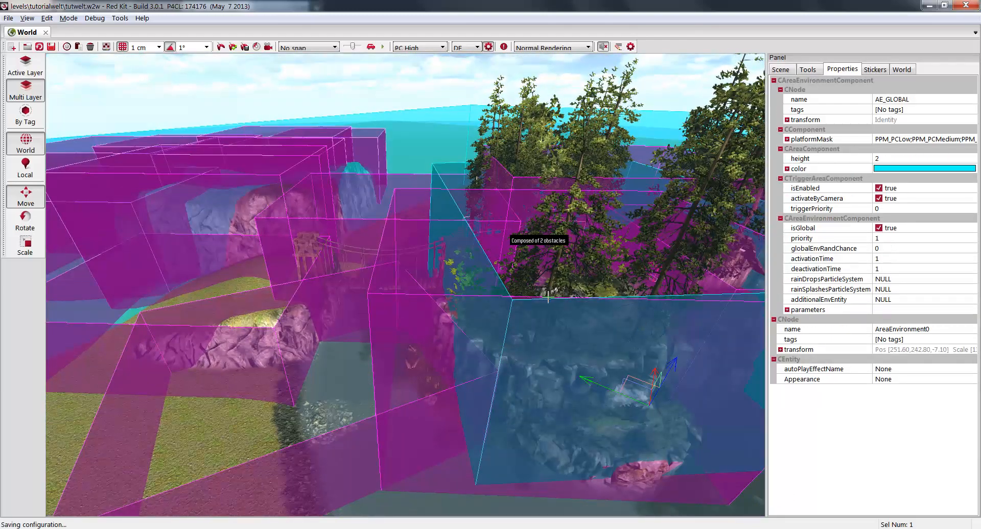
right_drag(544, 305, 538, 305)
click(528, 299)
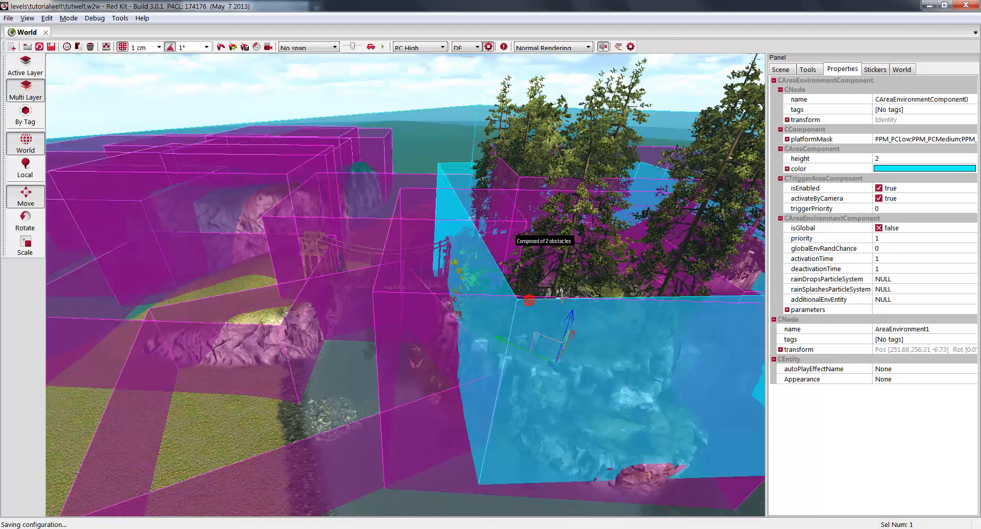
click(885, 239)
text(2)
key(Return)
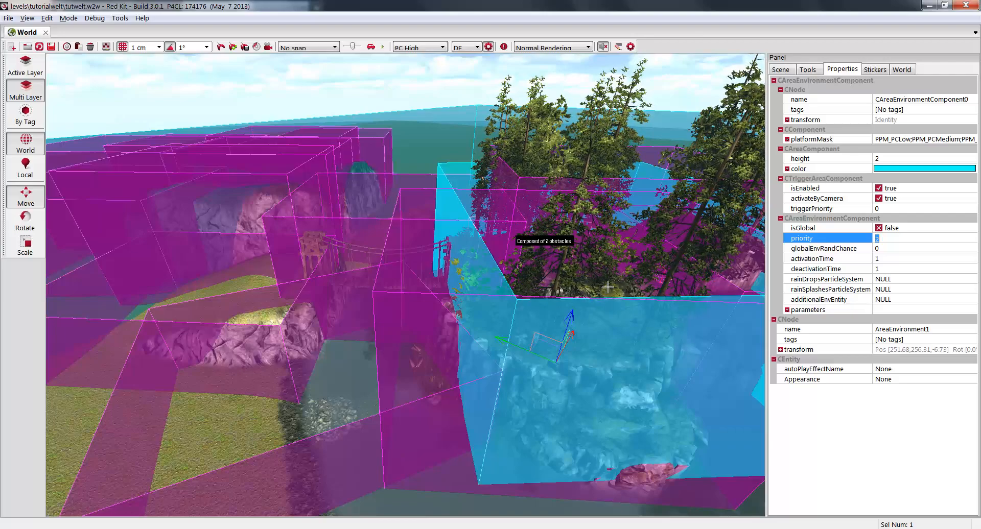
Examine the area environment's boundary at the rope bridge and its coverage of the island and house
drag(608, 287, 438, 273)
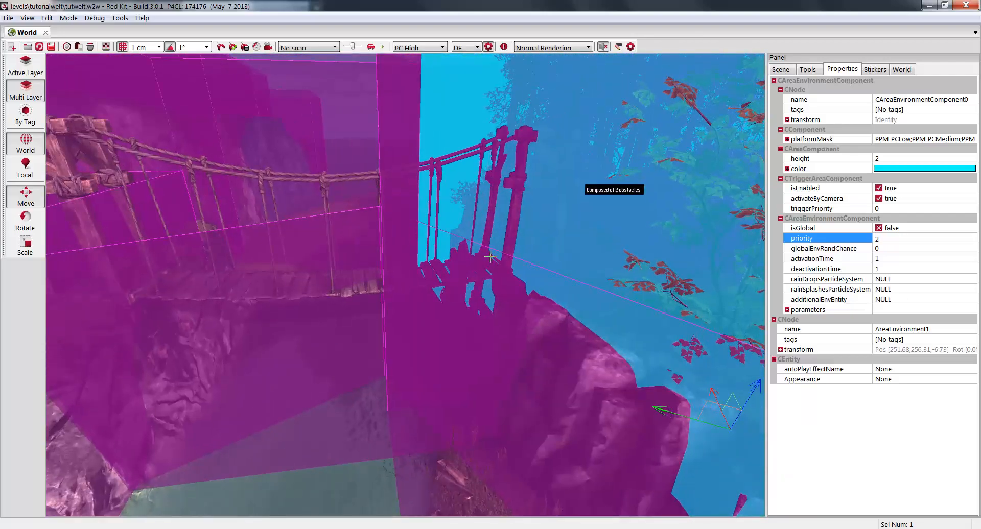
right_drag(524, 210, 521, 201)
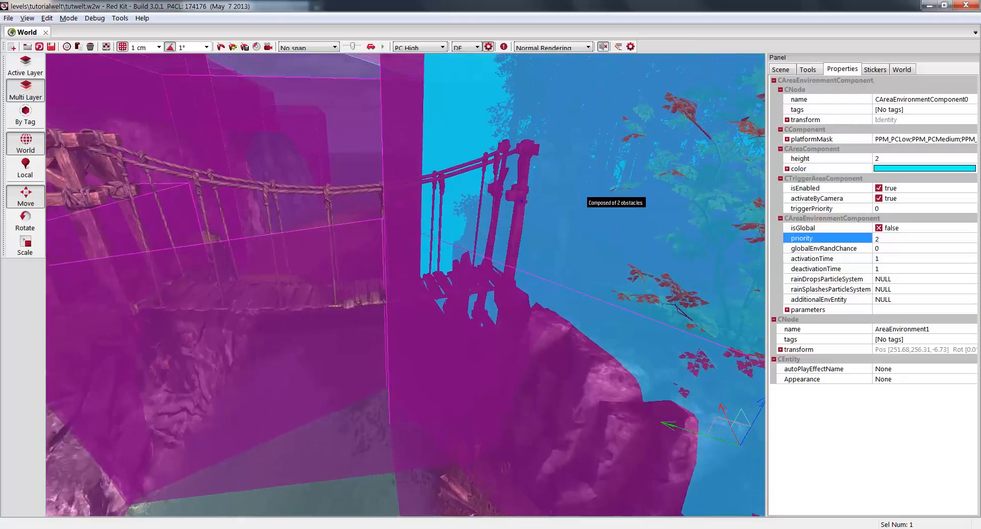
drag(521, 201, 521, 204)
right_drag(727, 197, 516, 348)
drag(516, 348, 513, 409)
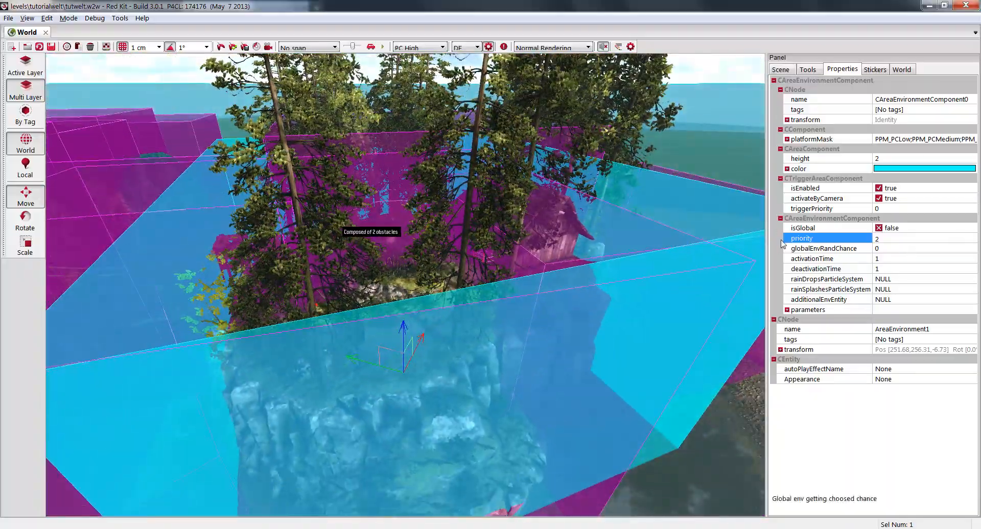
right_drag(607, 269, 610, 269)
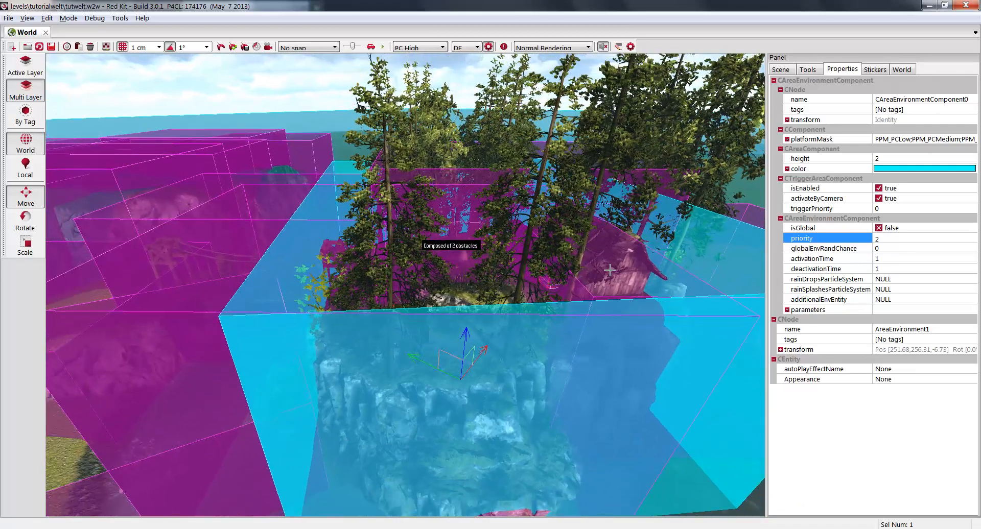
In the area environment's m_globalLight parameters, add a point of about 0.96 near 02:44 to the character diffuse multiplier curve
click(787, 310)
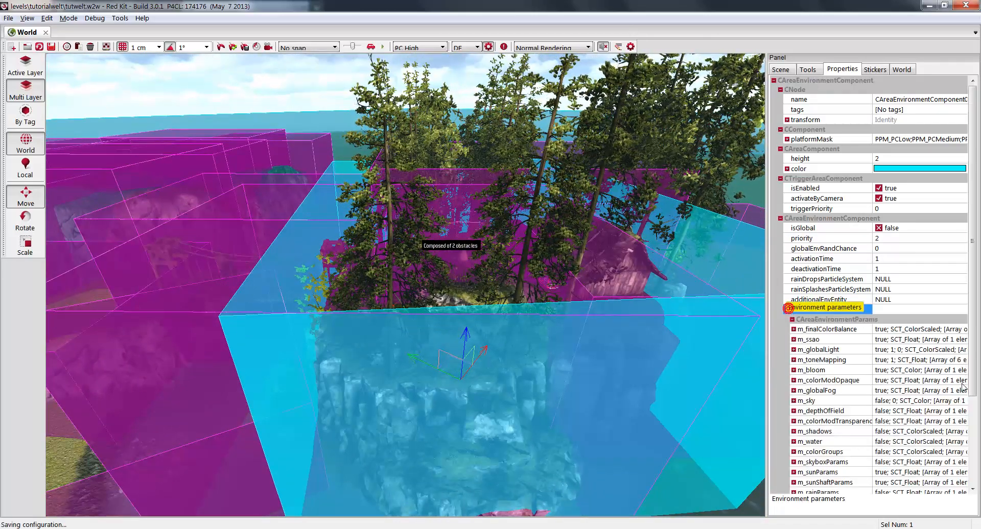
scroll(974, 331, down, 4)
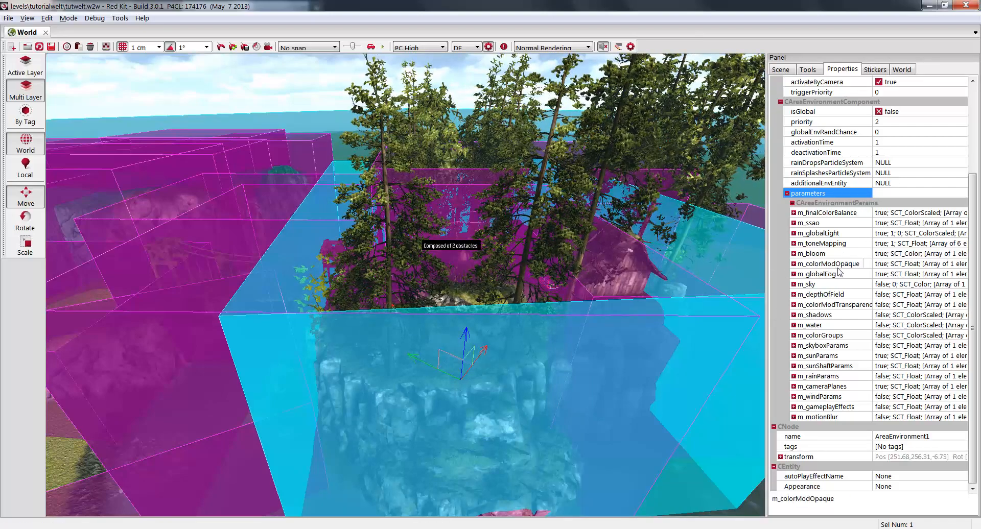
click(793, 233)
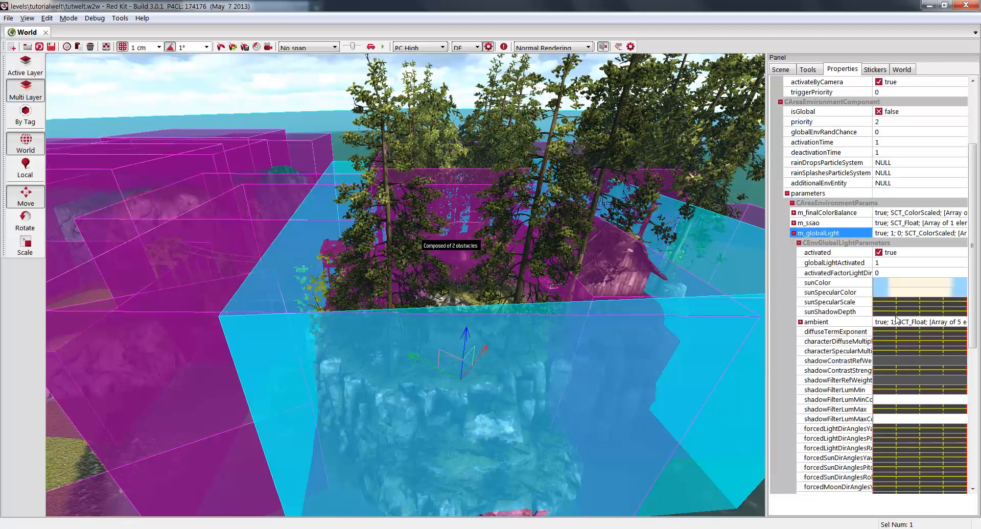
click(846, 343)
click(845, 342)
drag(910, 363, 908, 381)
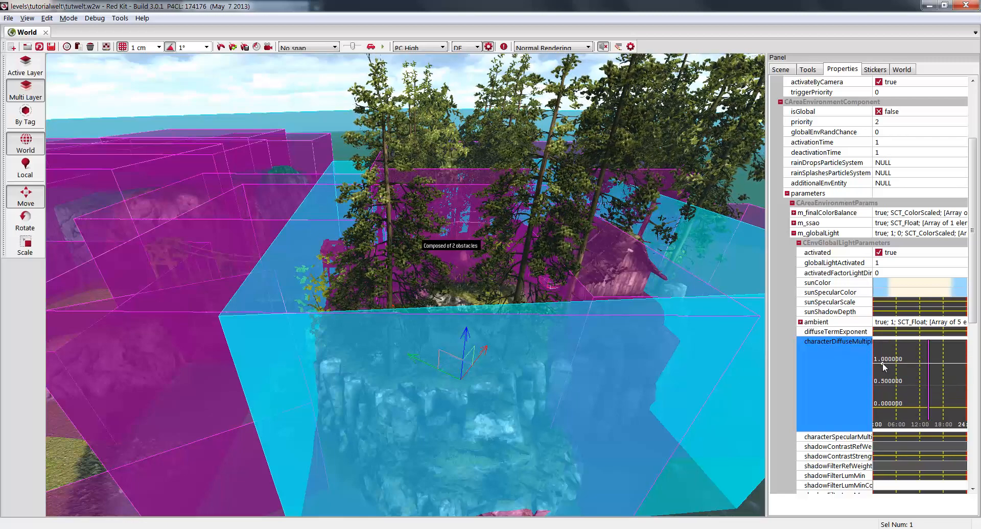
drag(882, 362, 883, 365)
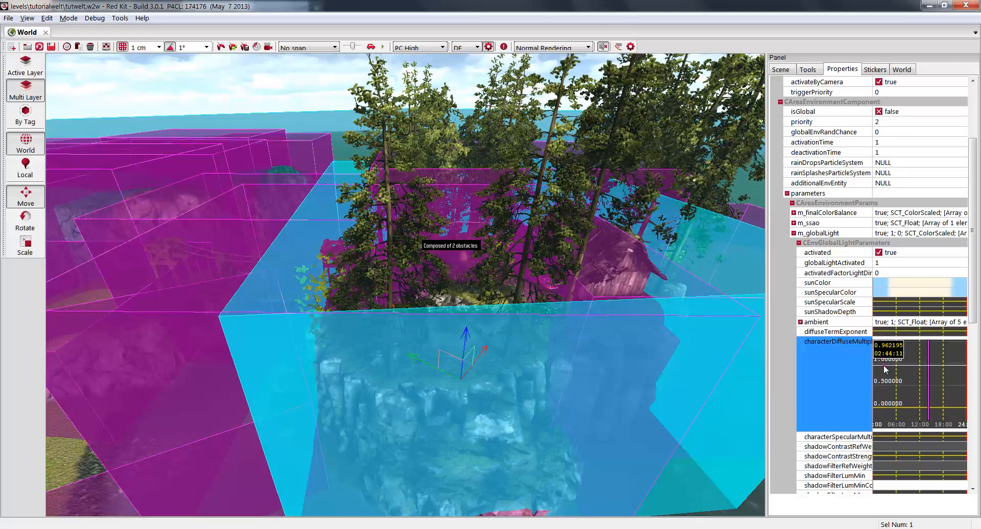
right_click(886, 369)
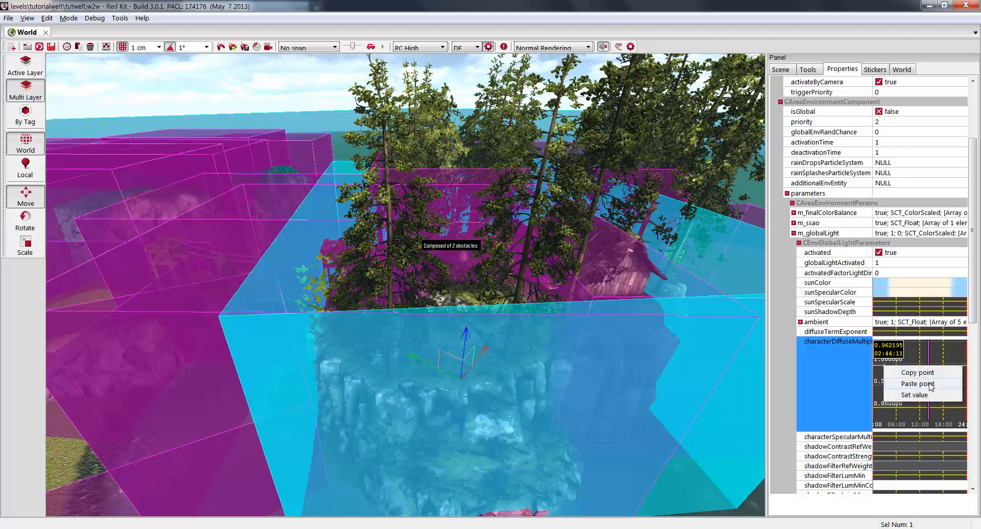
click(914, 395)
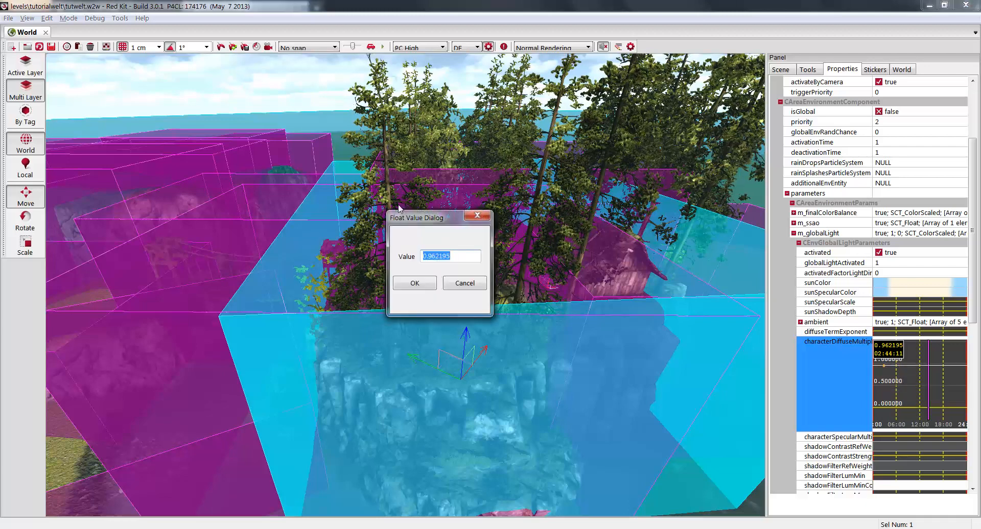
click(461, 284)
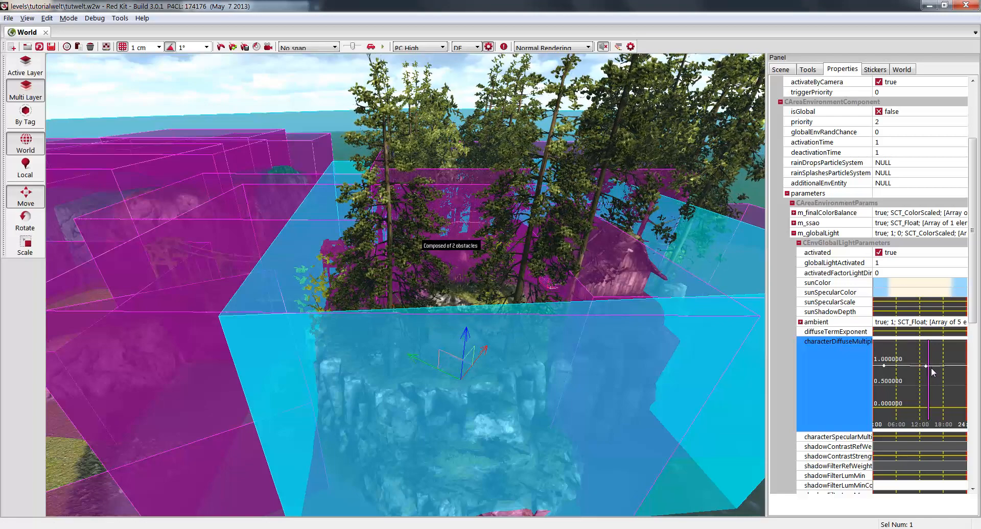
Add a second character diffuse multiplier curve point near 13:40, widen the property display and lower that point
drag(926, 365, 928, 359)
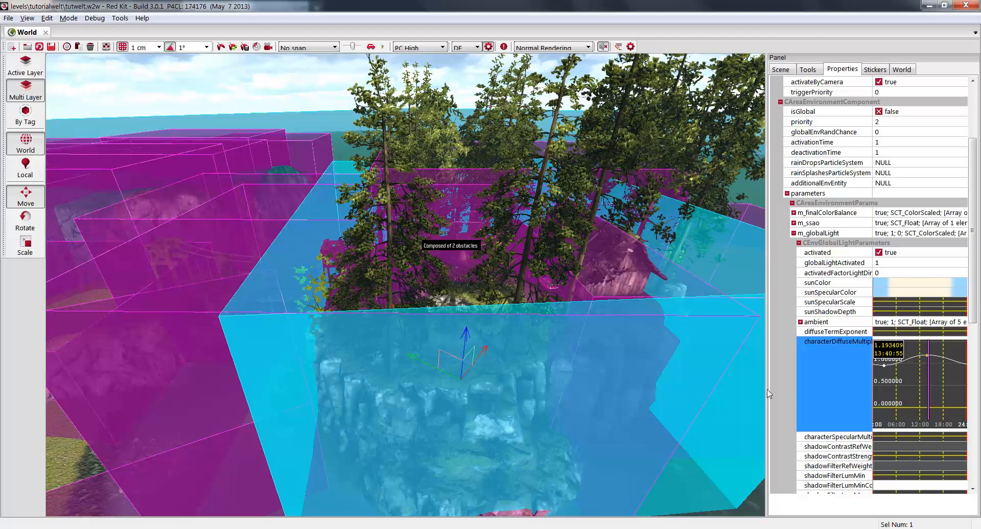
drag(768, 392, 563, 392)
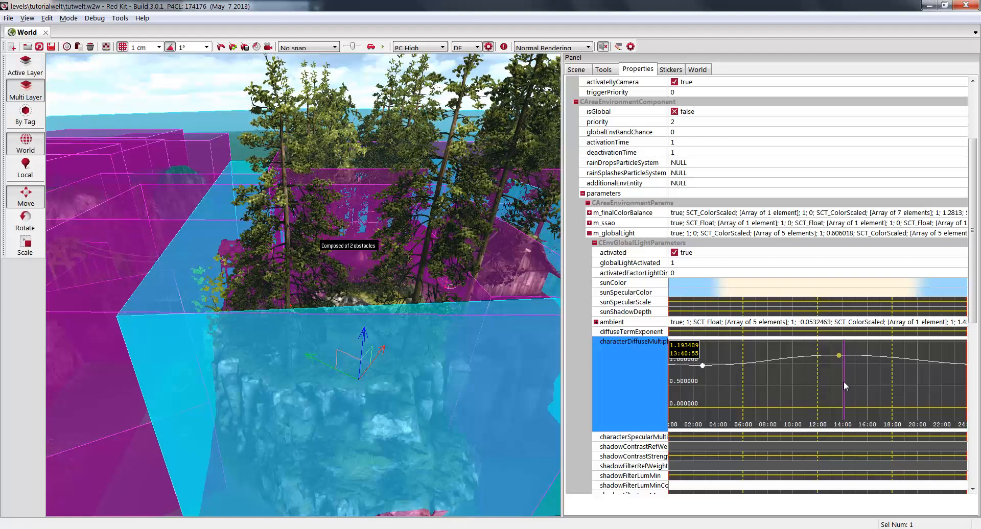
drag(840, 358, 842, 396)
click(635, 367)
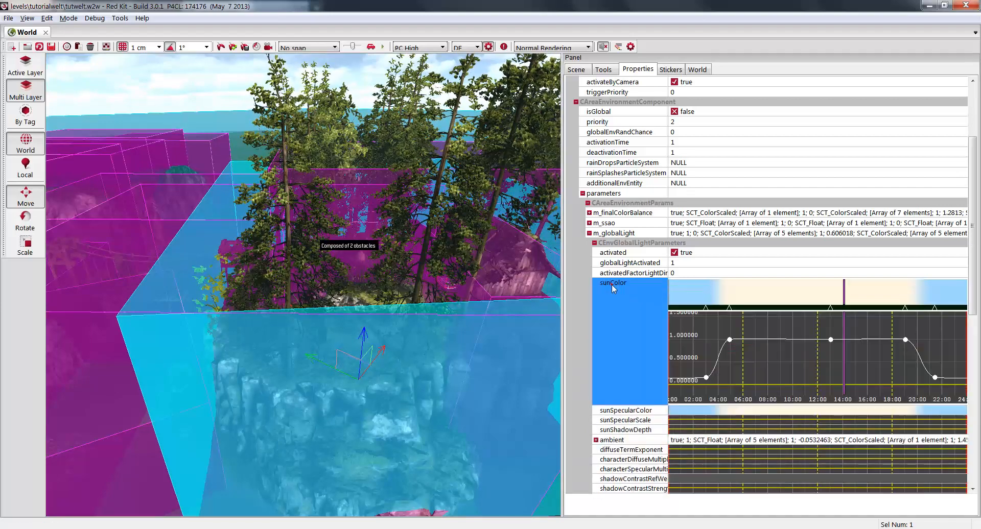
Change the sunColor point near 13:02 in the m_globalLight parameters to a saturated red
click(613, 284)
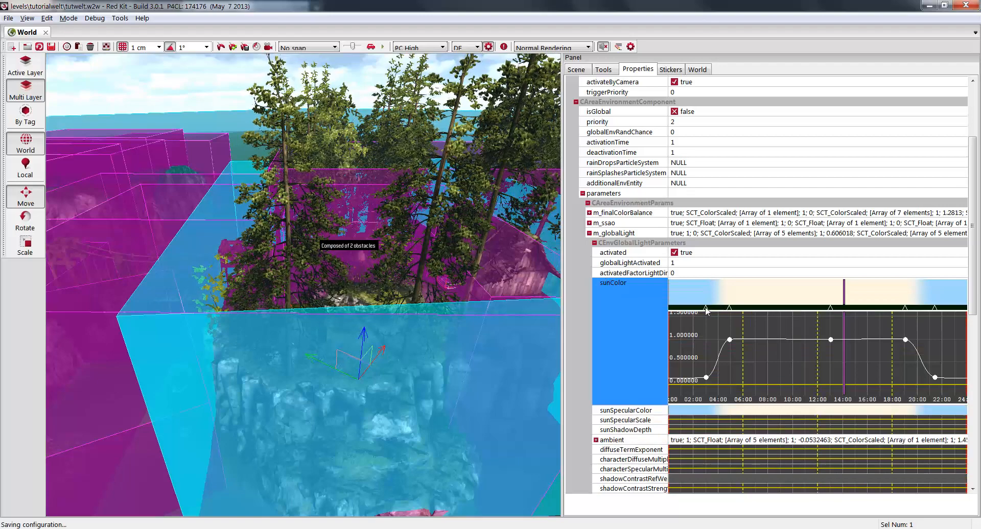
click(830, 308)
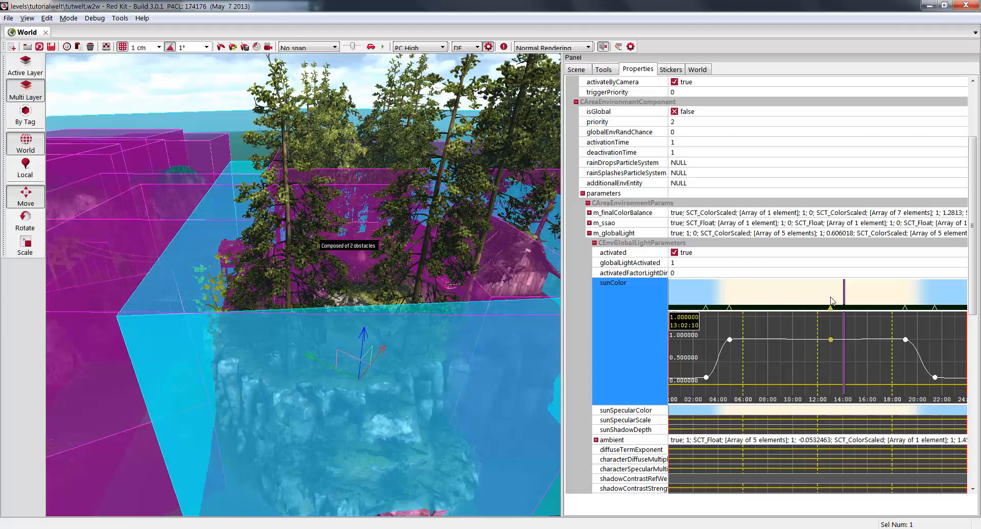
double_click(830, 291)
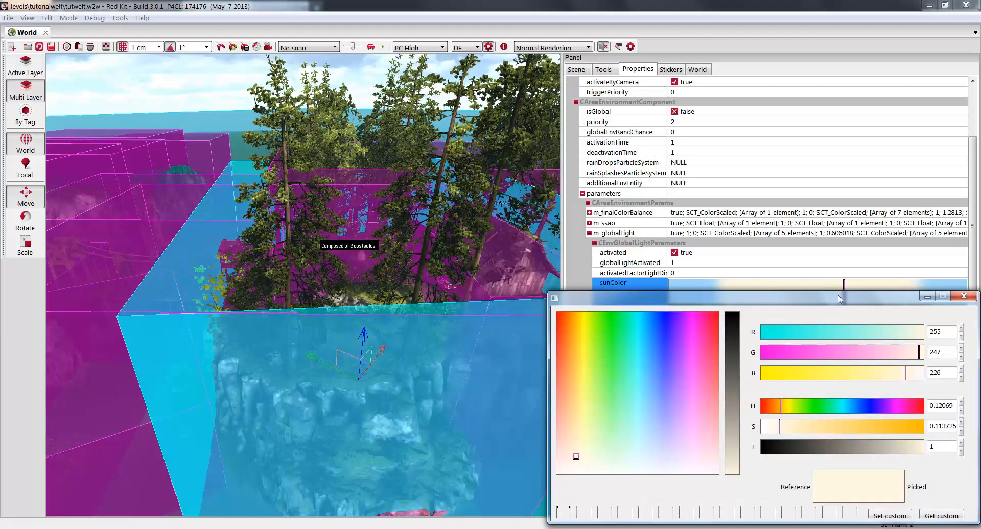
drag(841, 297, 545, 279)
drag(274, 324, 261, 303)
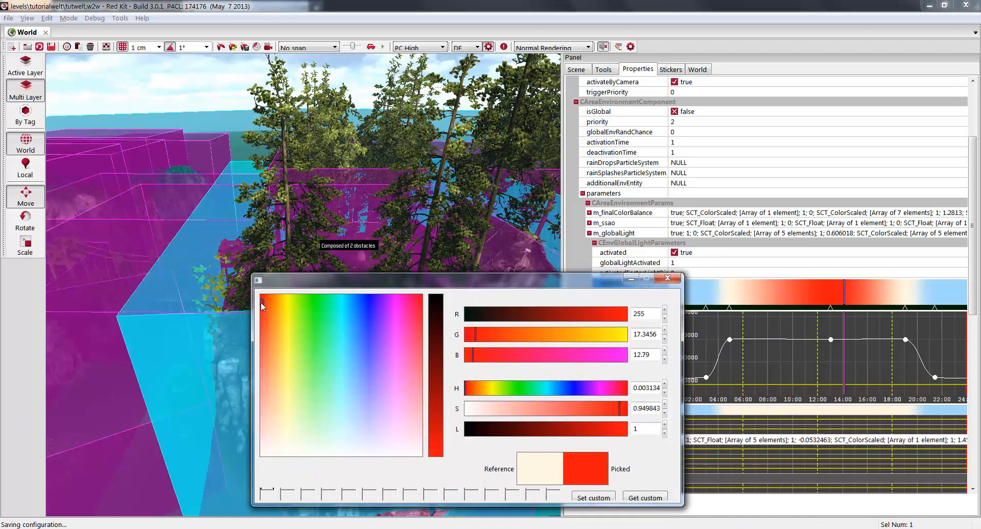
click(667, 278)
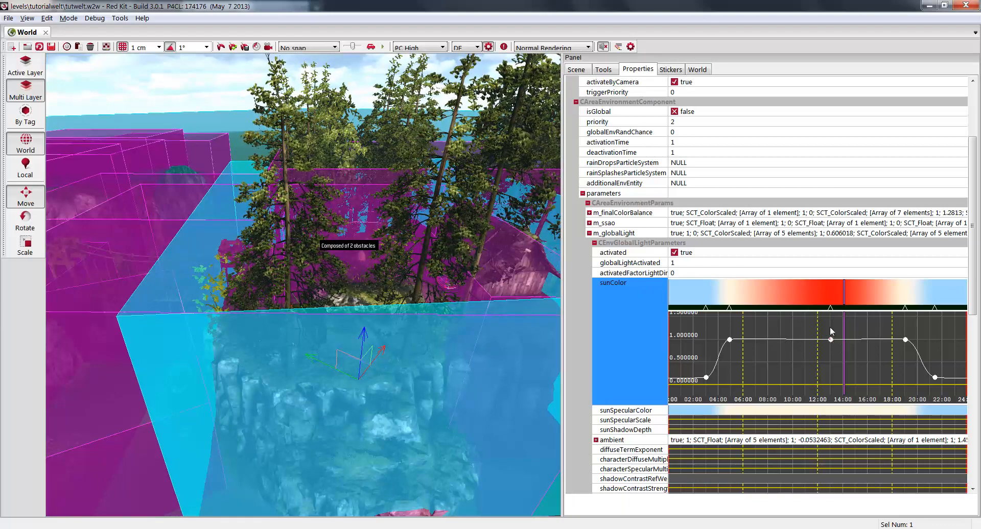
Raise the sunColor curve point near 13:03 to about 1.33 and check the lighting inside the area environment
drag(830, 339, 831, 325)
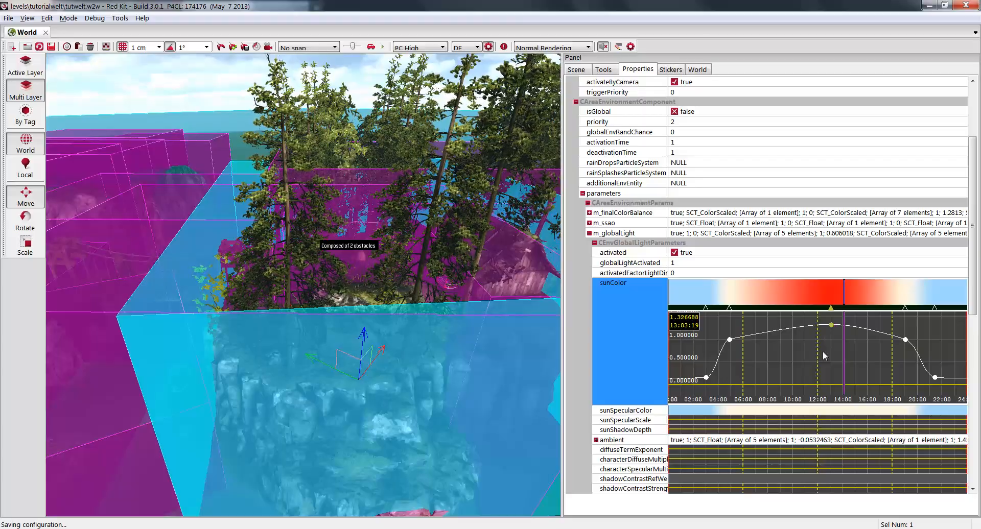
key(w)
right_drag(434, 307, 307, 306)
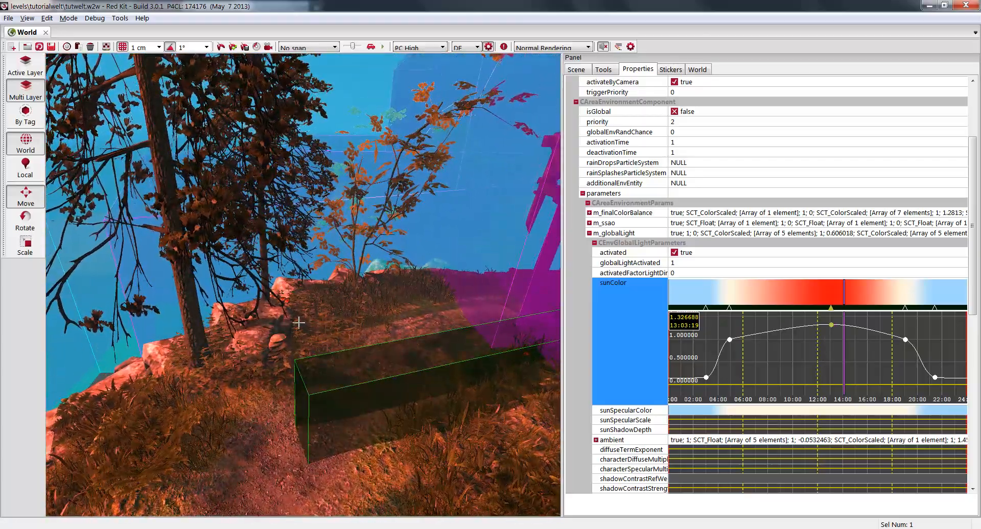
right_drag(315, 333, 405, 324)
Change the sunColor point near 13:03 to a saturated blue of about R 18, G 29, B 255
double_click(830, 295)
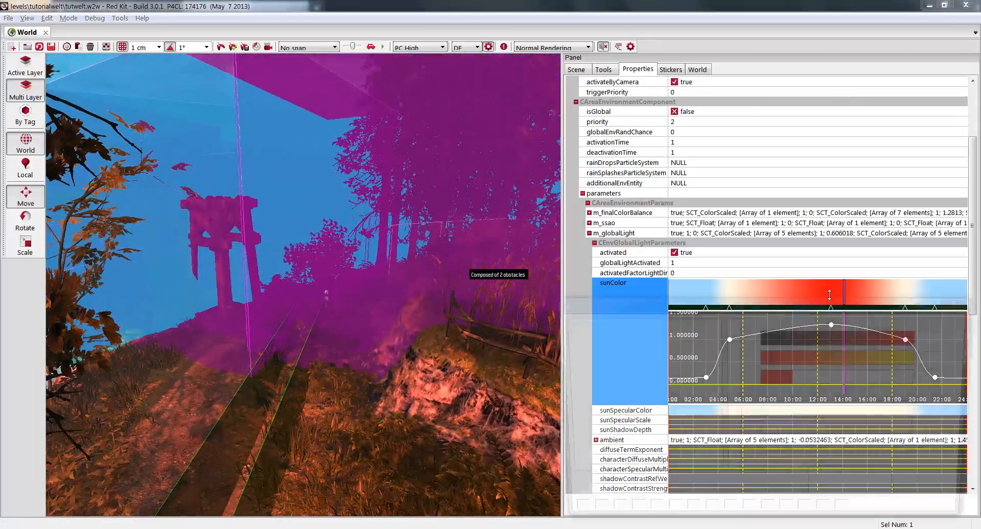
drag(670, 364, 664, 327)
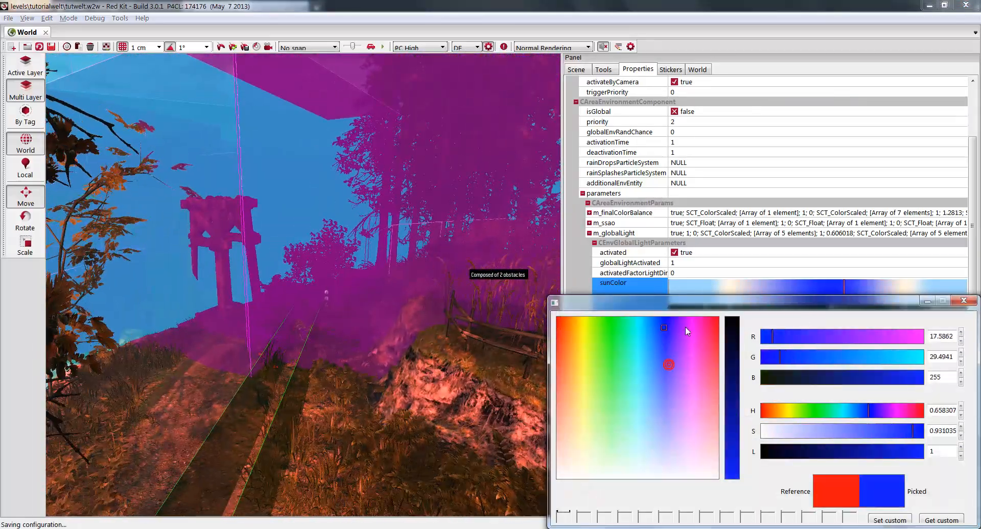
click(964, 301)
right_drag(480, 339, 480, 342)
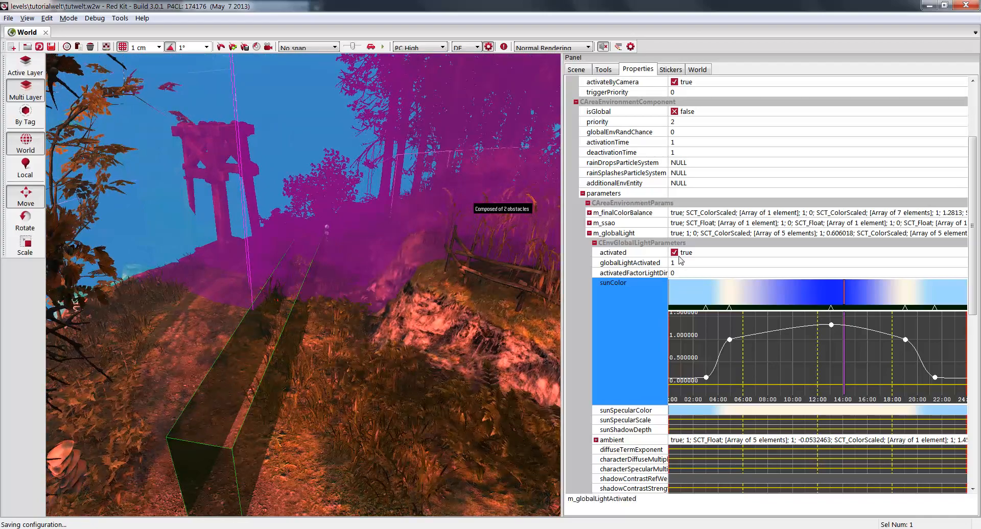
Deactivate and reactivate the m_globalLight parameters to refresh the lighting in the area environment
click(675, 253)
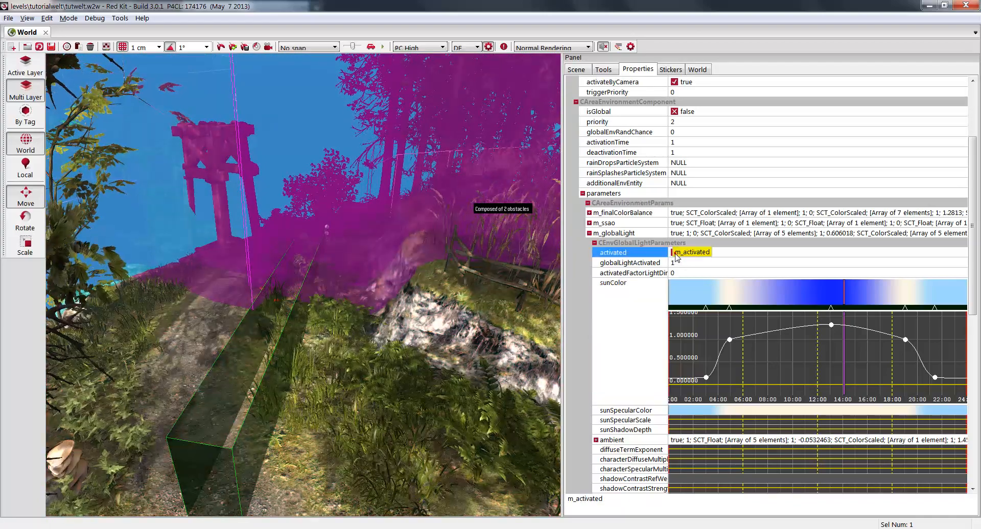
click(675, 253)
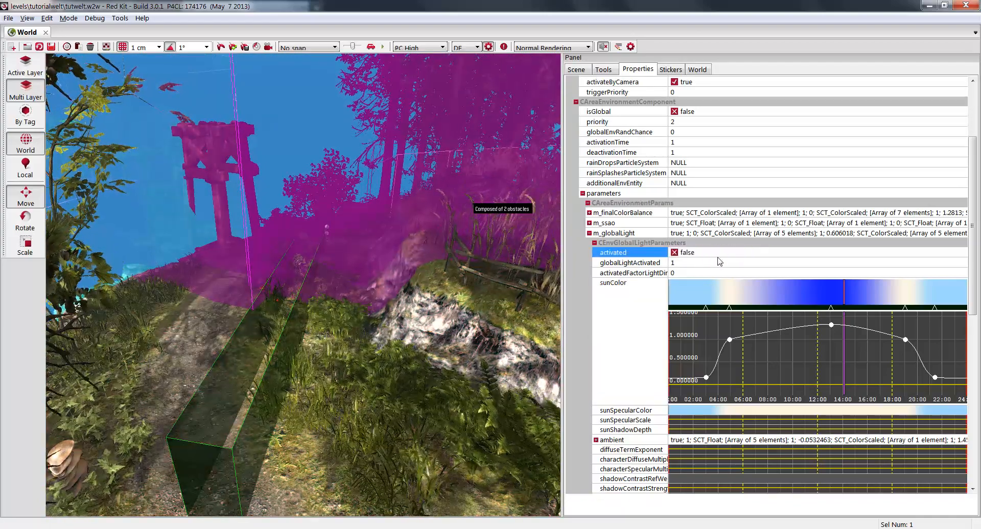
click(675, 253)
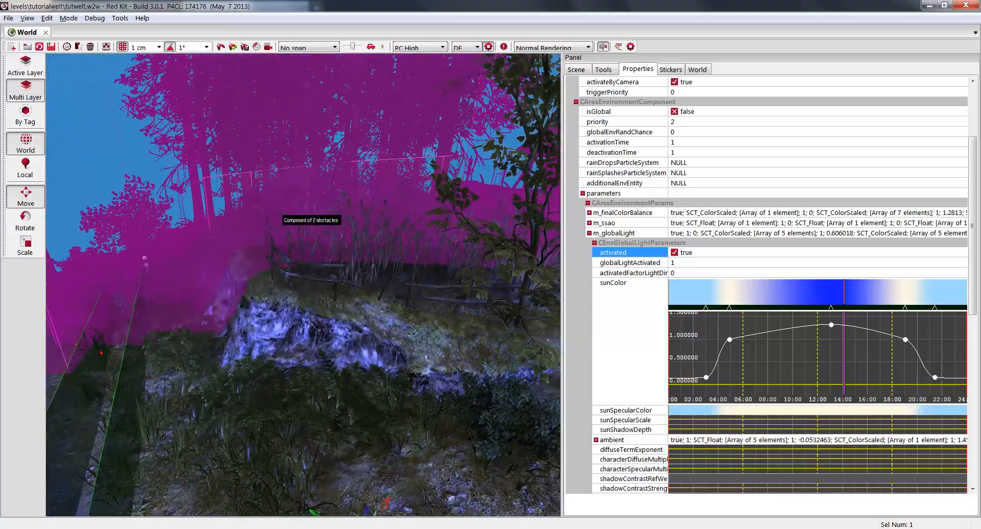
Enlarge the world view and examine the lighting transition when entering and leaving the island's area environment
click(603, 69)
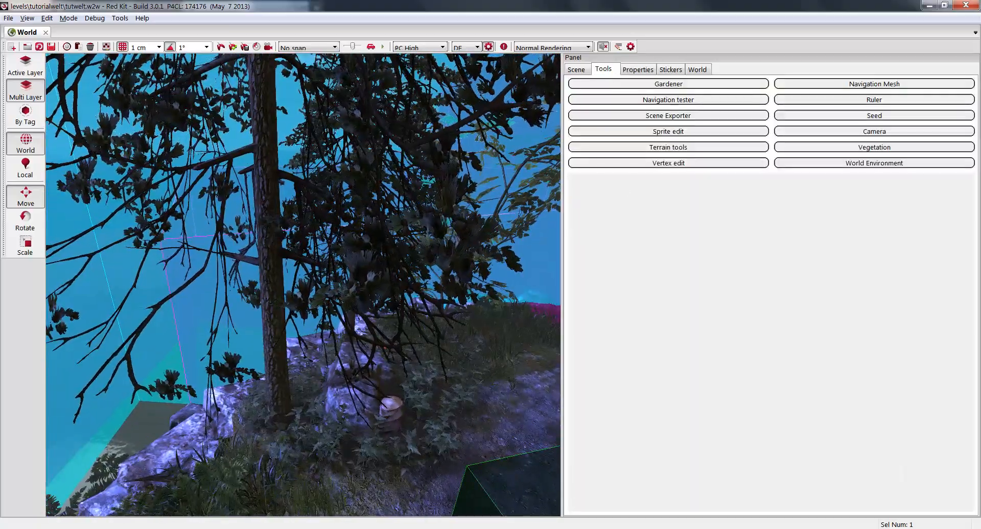
right_drag(302, 285, 153, 286)
right_drag(303, 285, 389, 266)
drag(681, 318, 771, 319)
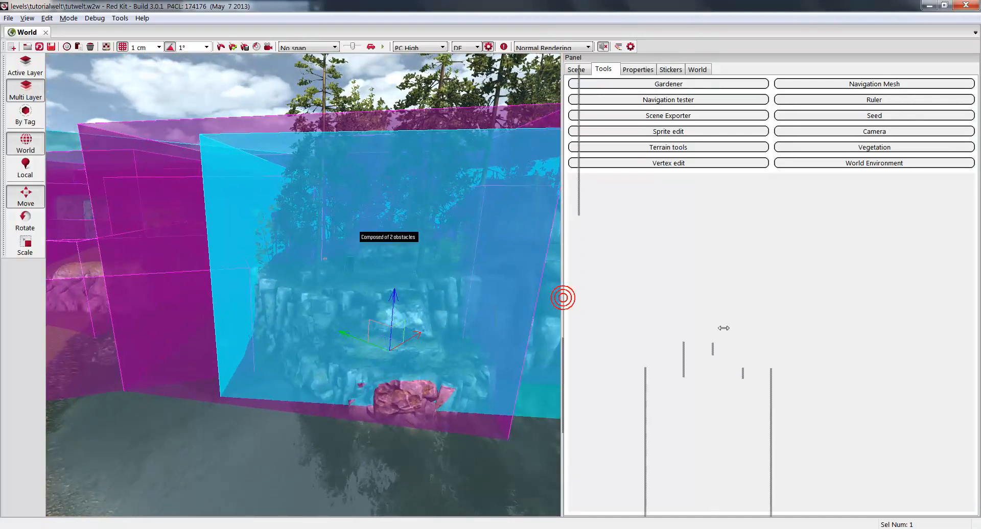
key(w)
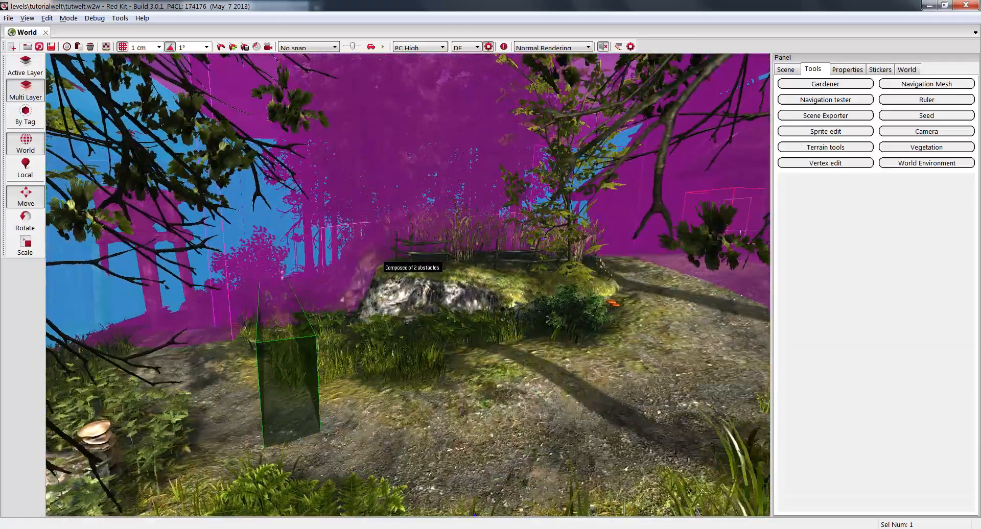
right_drag(611, 322, 511, 322)
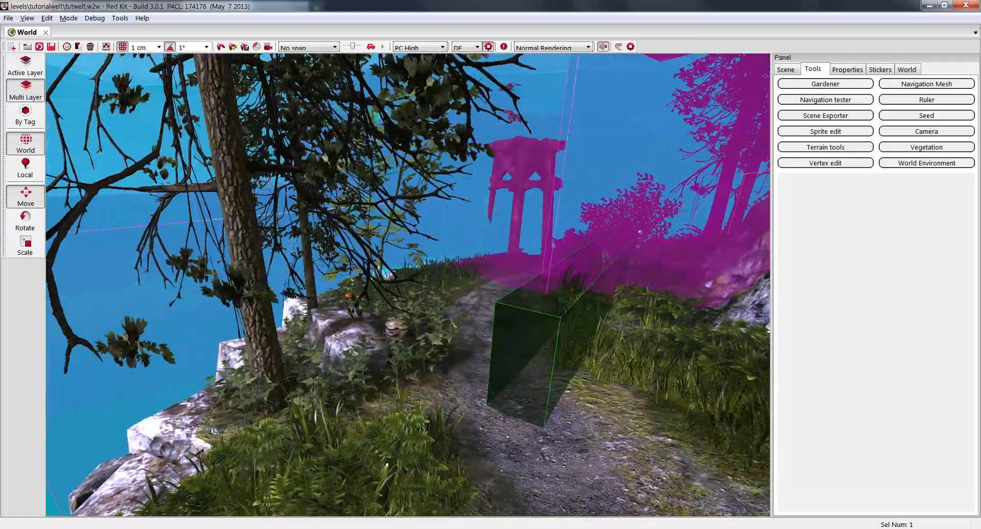
mouse_move(611, 322)
right_down()
mouse_move(634, 321)
mouse_move(612, 322)
right_up()
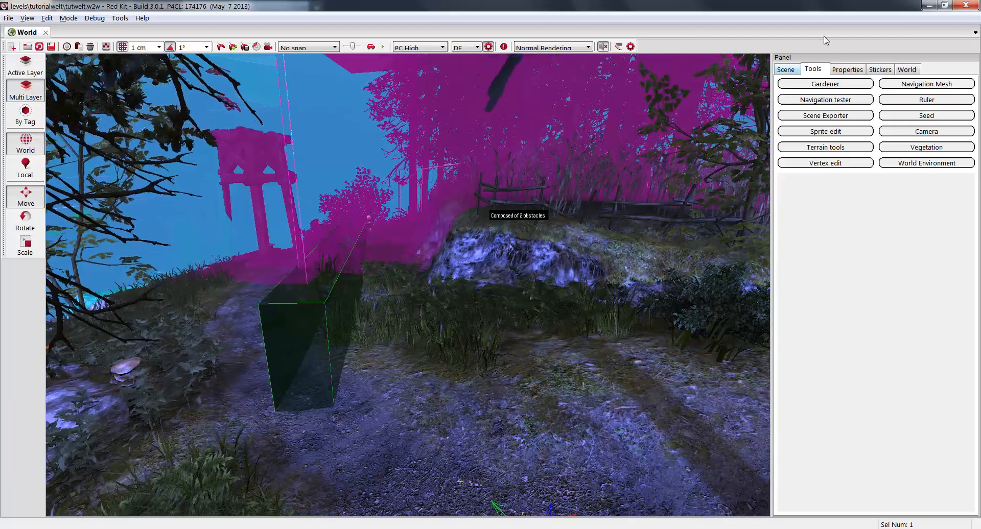
Stabilize the area environments with the World Environment tool and check the lighting outside and inside the island's area
click(919, 164)
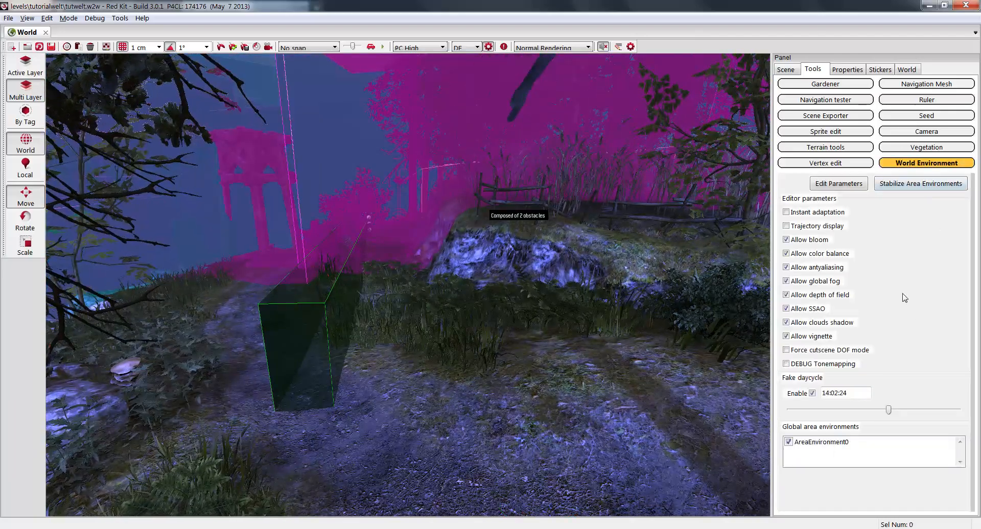
click(895, 187)
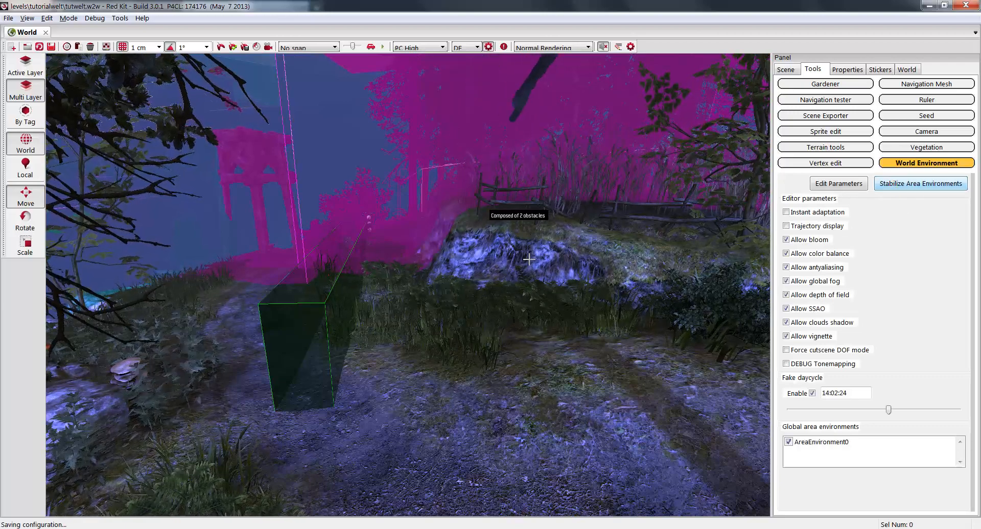
right_drag(529, 260, 633, 264)
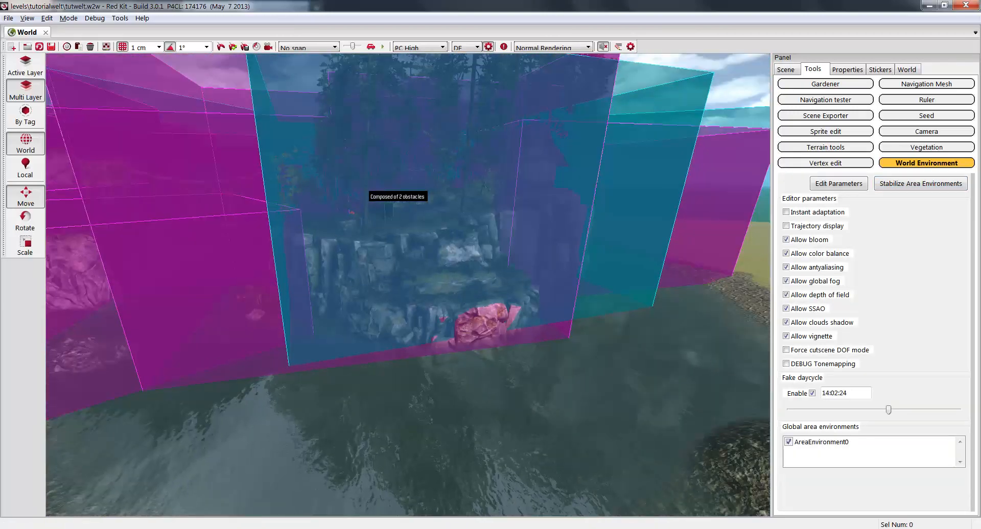
right_drag(559, 289, 491, 284)
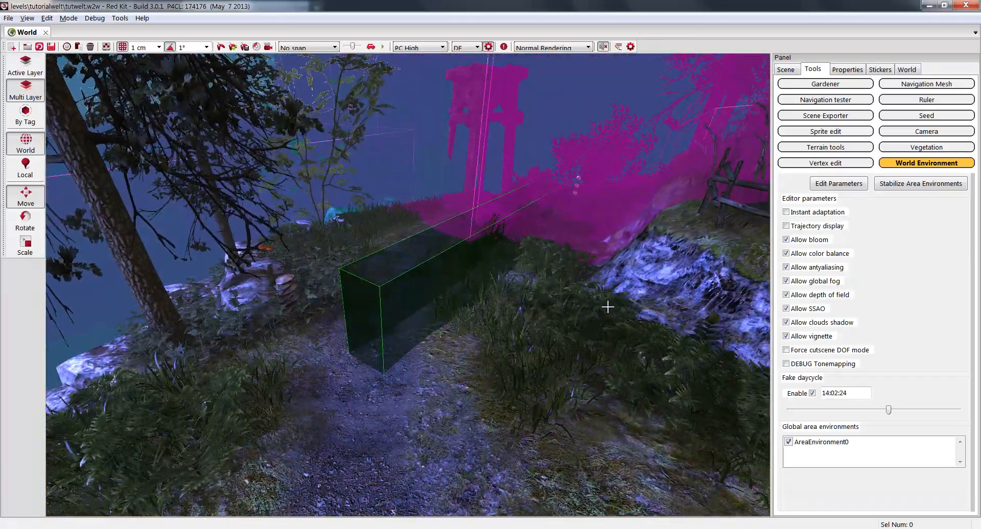